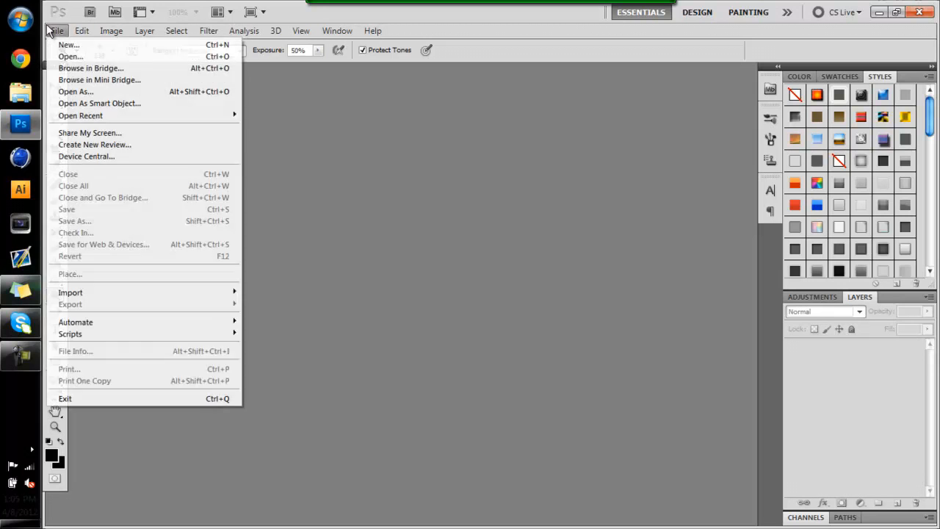
Open landscape image 136 from the Landscapes folder of the 5k GFX Pack Rated collection in GFX Packs
left_click(75, 56)
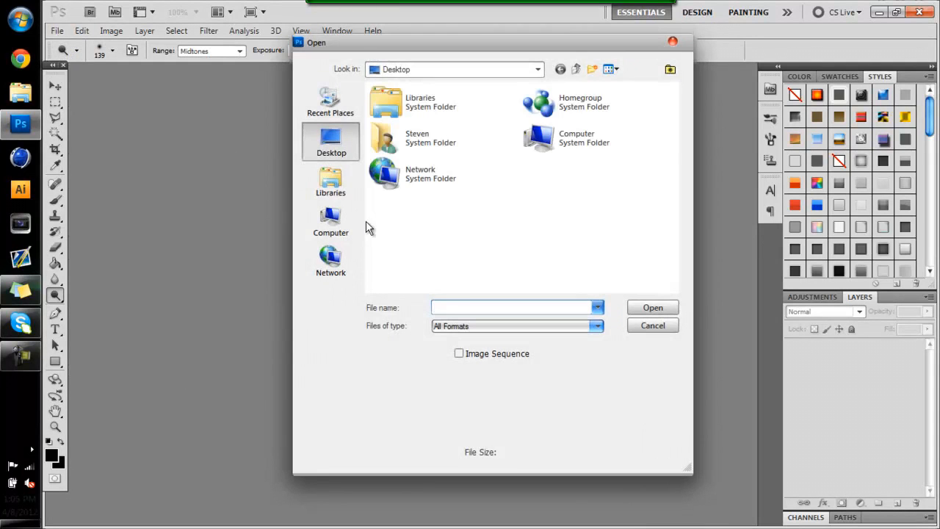
type("gfx")
key("Return")
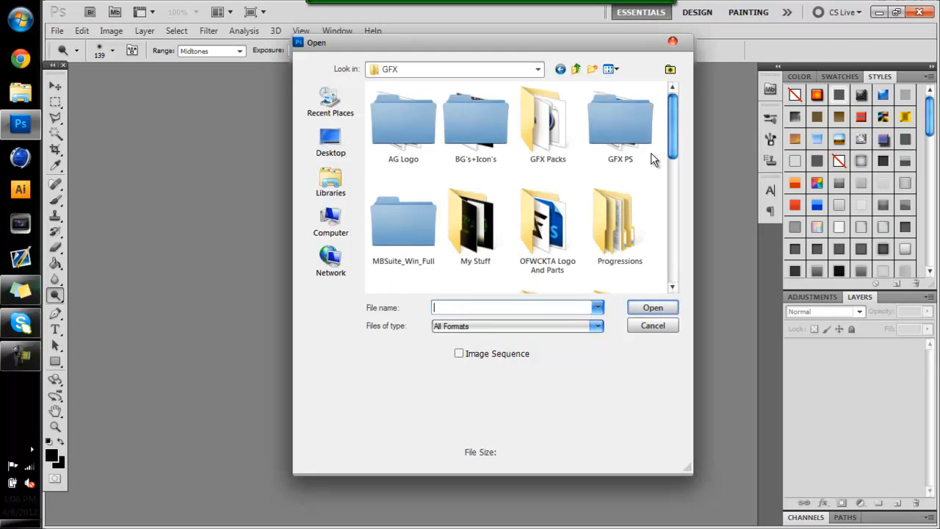
double_click(551, 131)
double_click(449, 103)
double_click(437, 104)
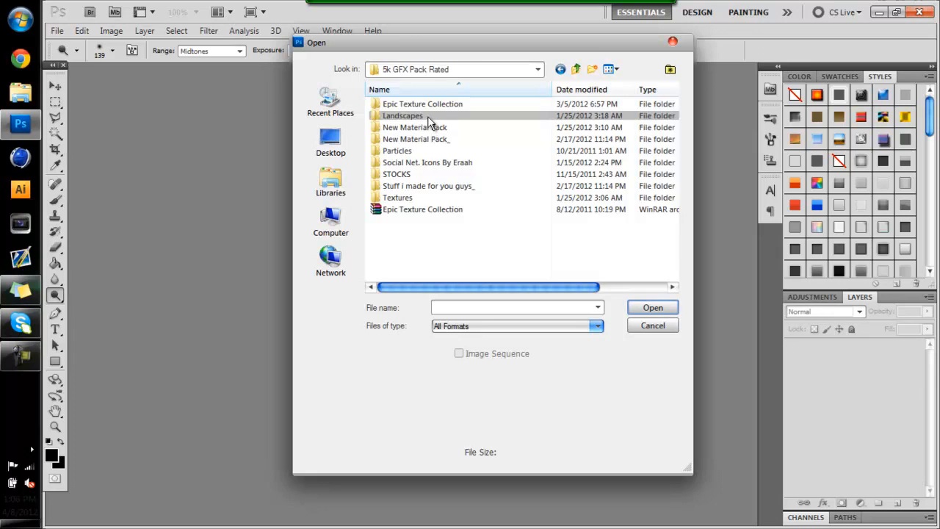
double_click(427, 116)
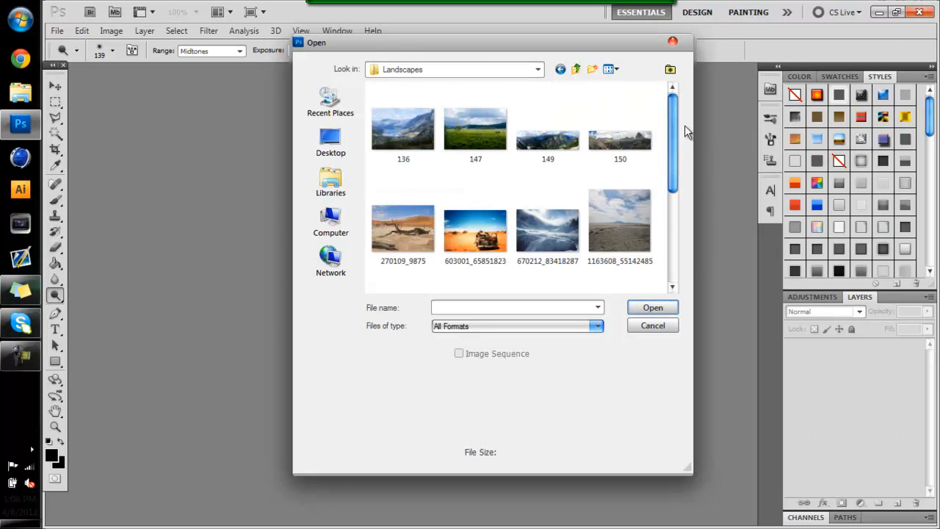
left_click_drag(676, 158, 672, 103)
left_click(426, 149)
double_click(426, 147)
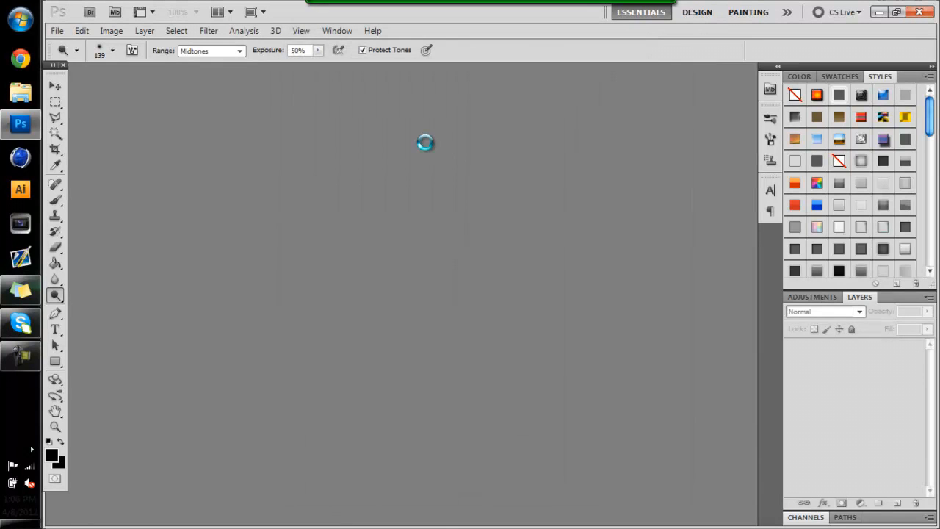
Convert the locked Background into a regular layer with the default settings and toggle its visibility off and on
left_click(55, 86)
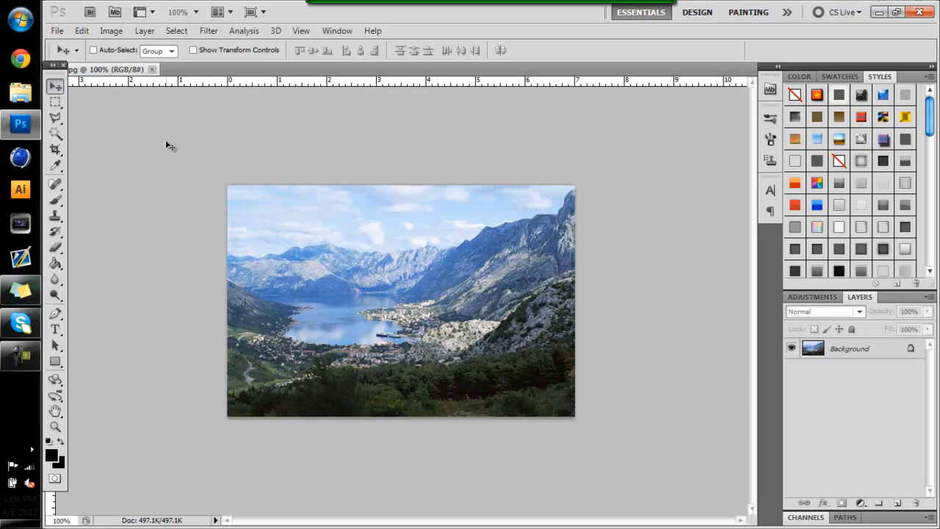
double_click(839, 360)
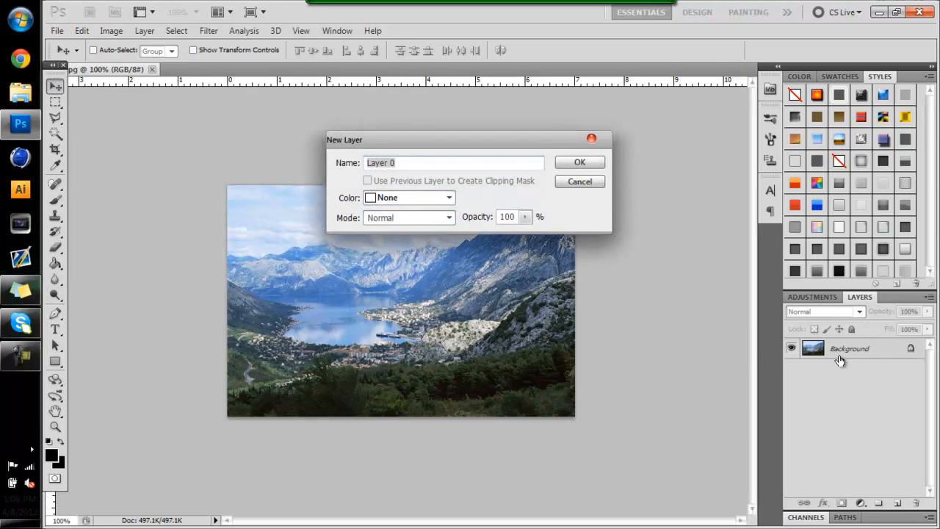
key("Return")
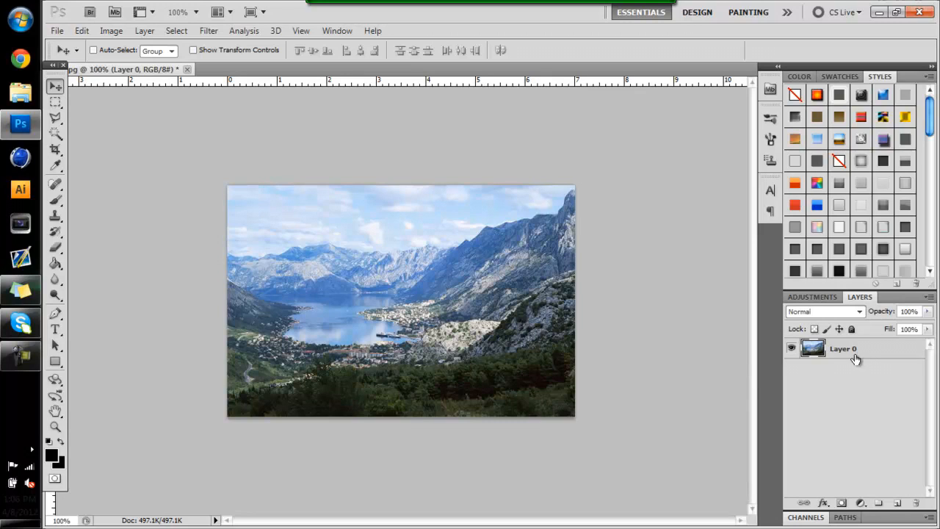
left_click(793, 350)
left_click(793, 349)
Add a Curves adjustment layer and pull the shadows down to output 35 at input 62
left_click(813, 296)
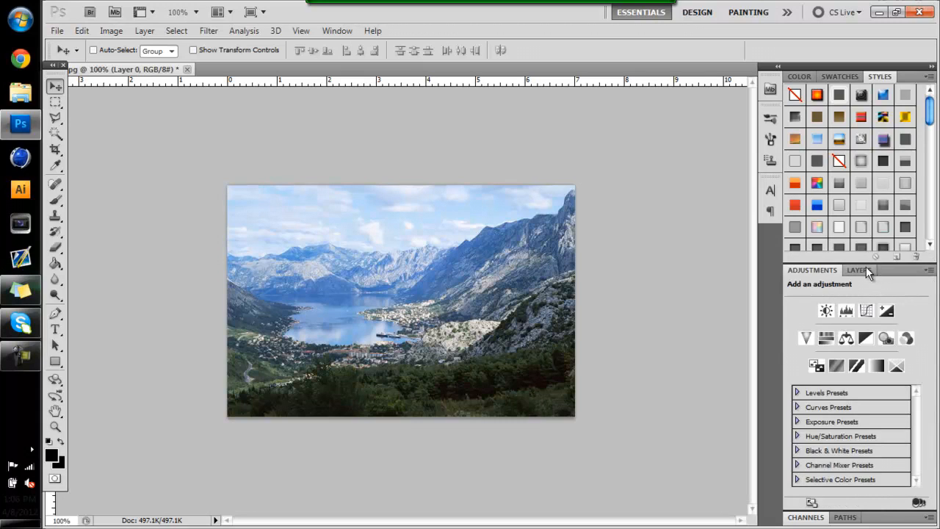
left_click(864, 269)
left_click(811, 295)
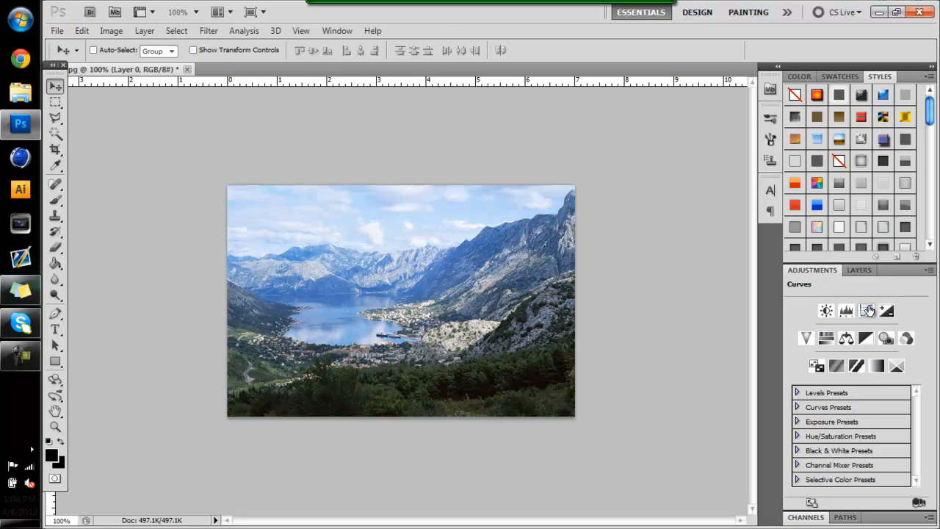
left_click(869, 310)
left_click(838, 410)
left_click_drag(838, 409, 841, 418)
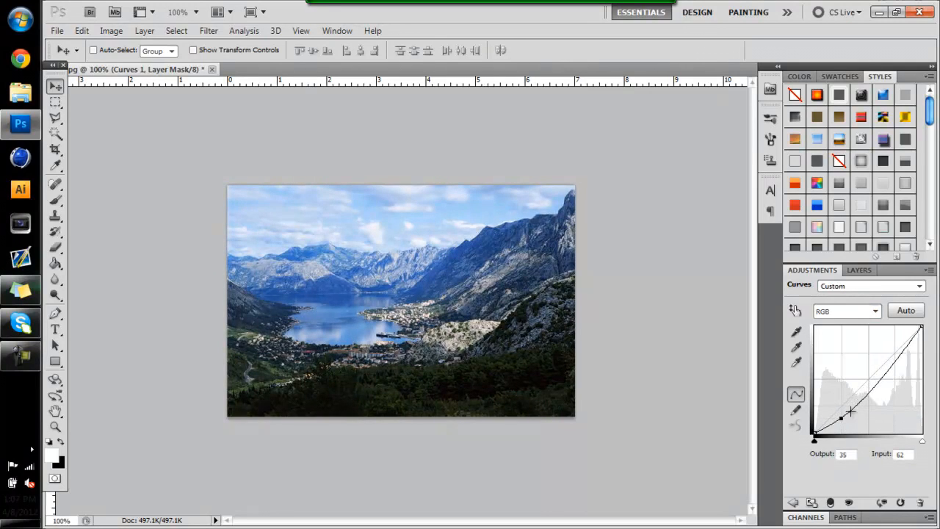
Raise the curve's highlights to output 224 at input 193 to form an S-curve, and toggle the Curves layer to compare
left_click_drag(896, 356, 894, 341)
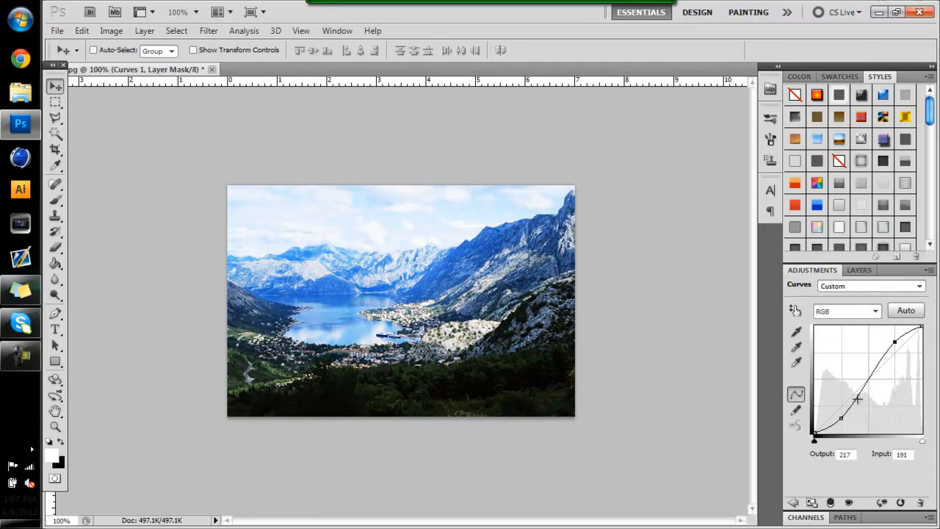
left_click_drag(840, 419, 927, 439)
left_click_drag(837, 407, 840, 418)
left_click_drag(890, 343, 896, 338)
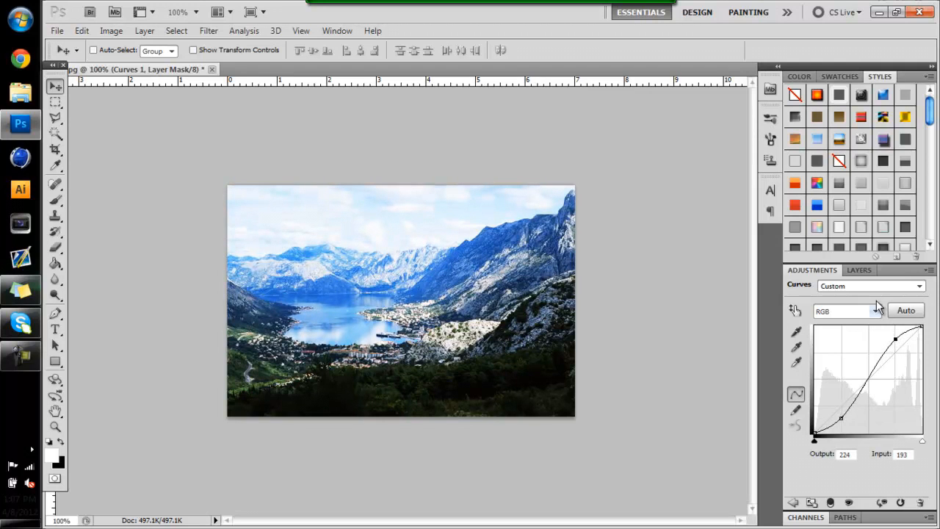
left_click(859, 270)
left_click(791, 348)
left_click(791, 348)
Add a Hue/Saturation adjustment directly above the photo layer with saturation +24, and toggle its visibility to compare
left_click(855, 375)
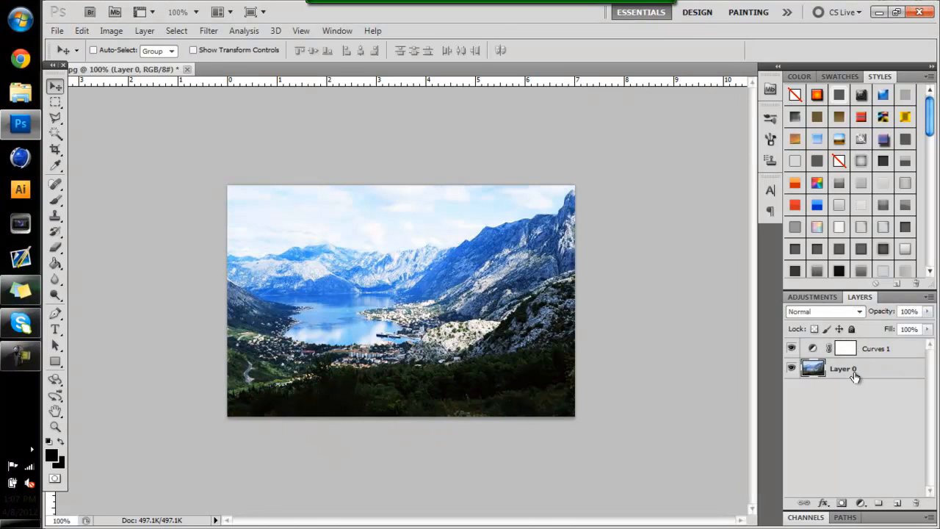
left_click(821, 297)
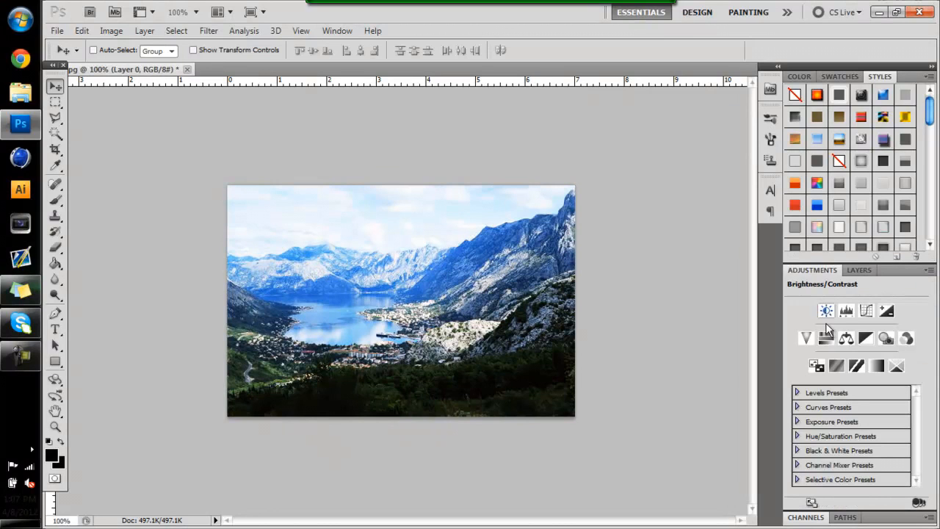
left_click(826, 340)
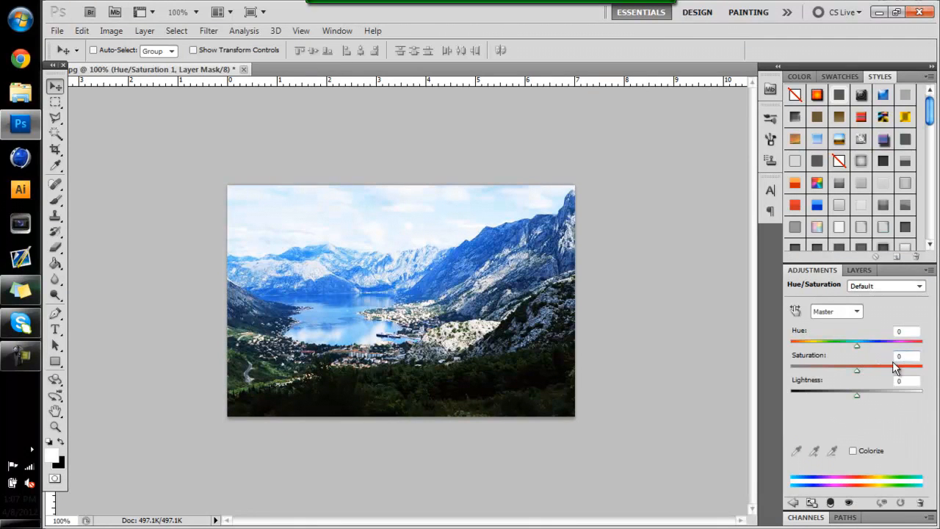
left_click_drag(859, 371, 868, 371)
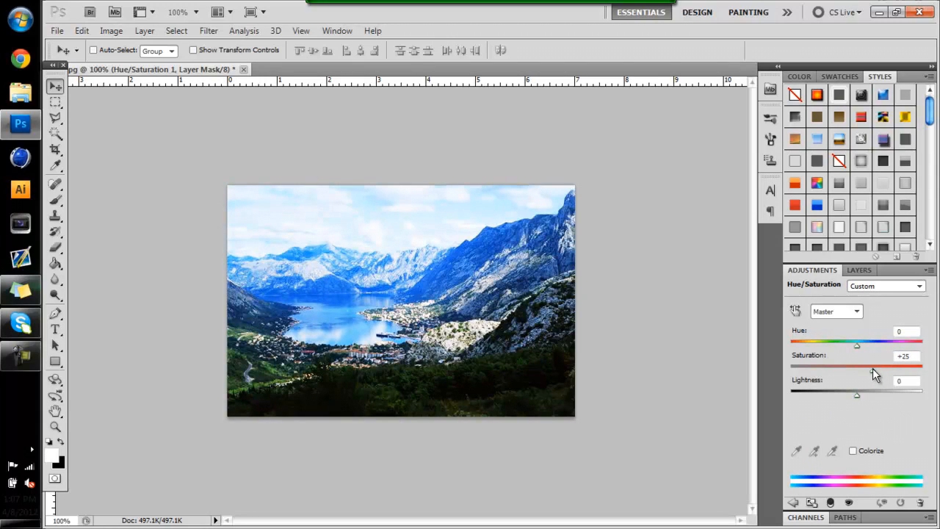
left_click(859, 270)
left_click(792, 368)
left_click(792, 368)
left_click(792, 368)
left_click(792, 368)
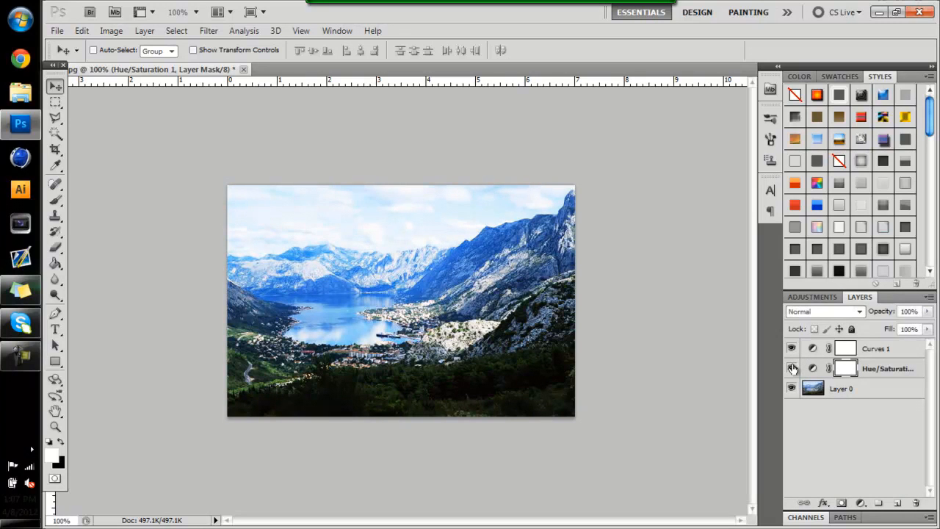
Add a Gradient Map adjustment directly above the photo layer using the Violet, Orange preset
left_click(840, 393)
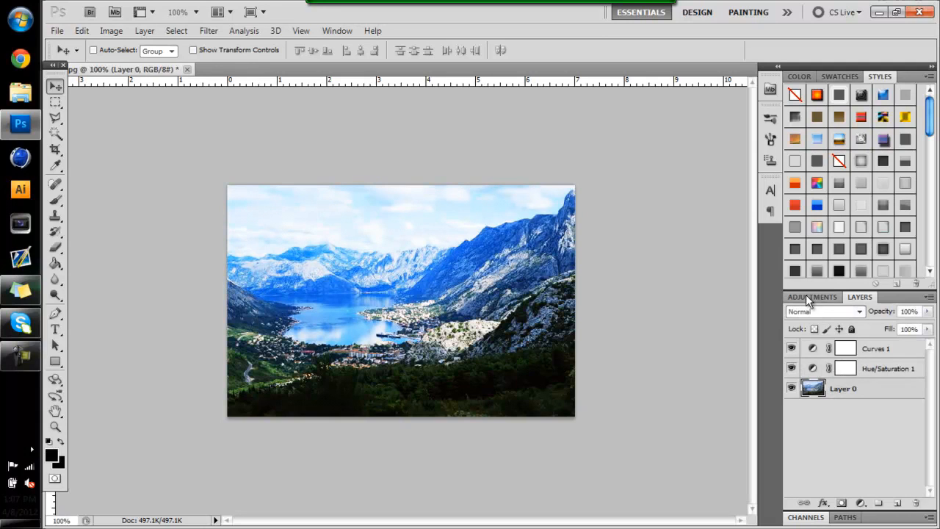
left_click(808, 297)
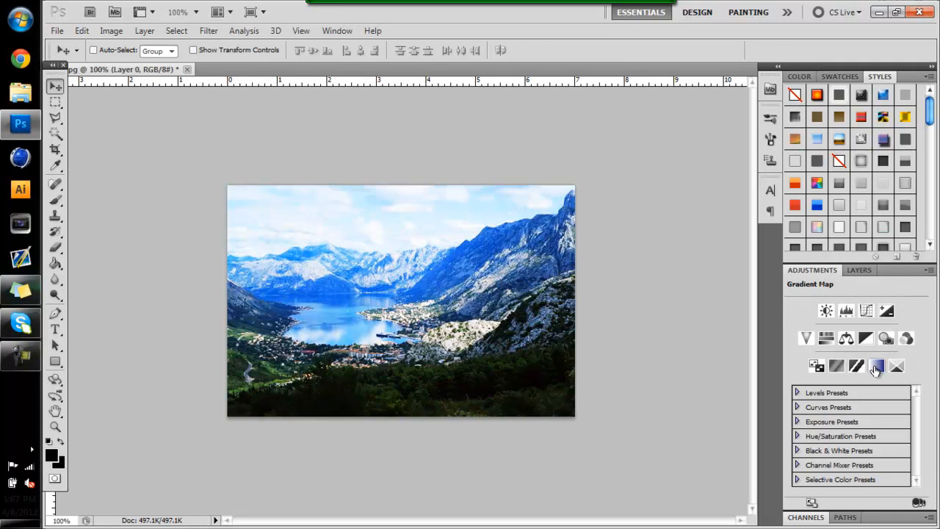
left_click(876, 365)
left_click(836, 313)
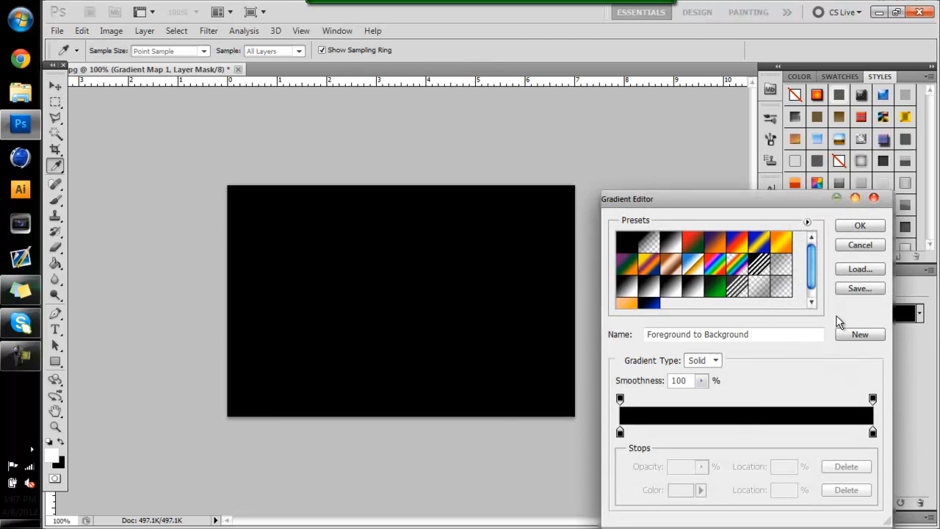
left_click_drag(811, 259, 800, 241)
left_click(717, 243)
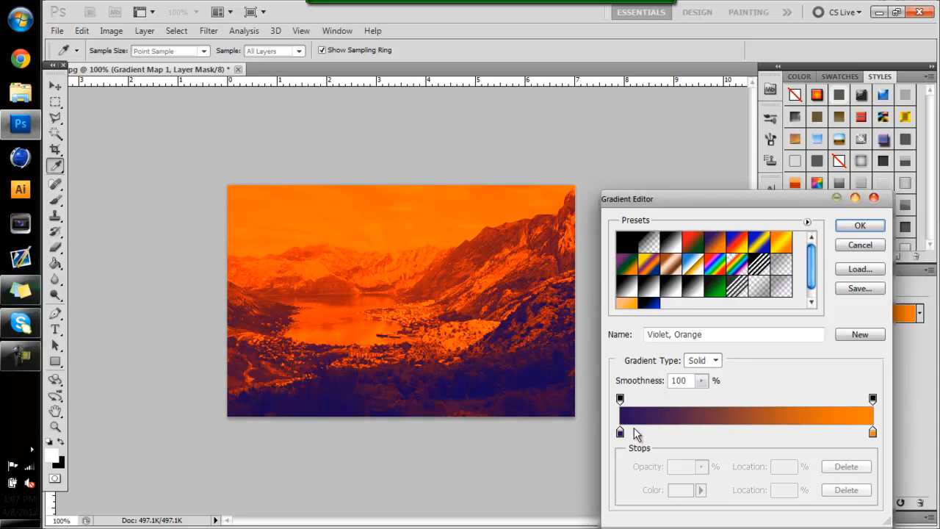
left_click(880, 228)
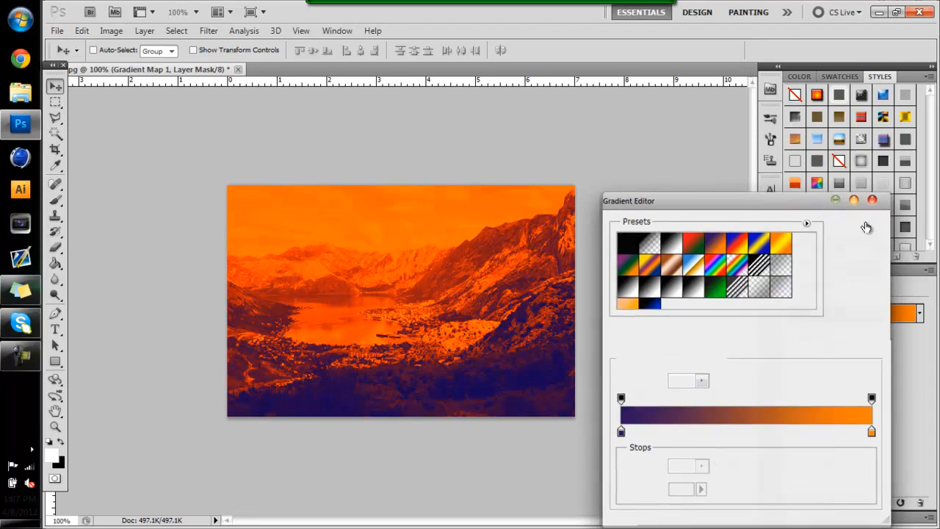
Set the violet-orange gradient map to Overlay at 37% opacity and toggle its visibility to compare
left_click(854, 270)
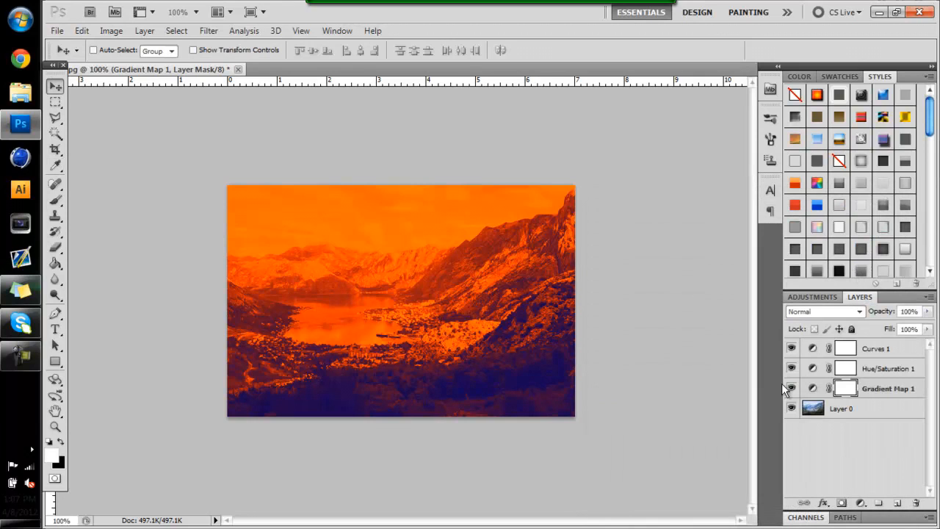
left_click(836, 306)
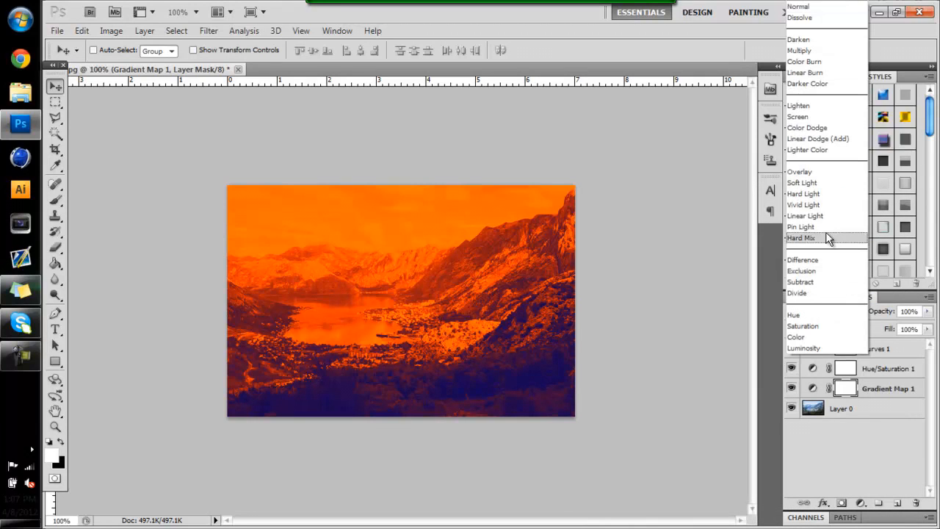
left_click(815, 173)
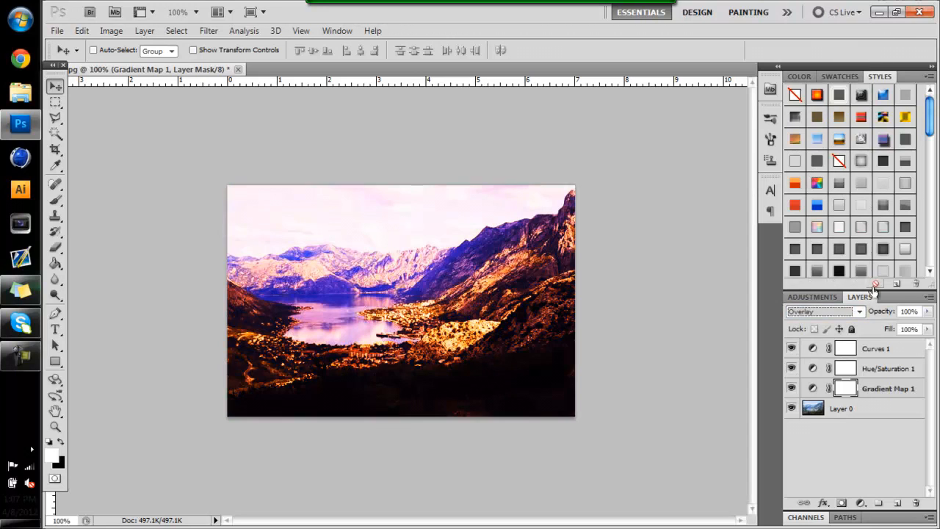
left_click_drag(927, 315, 885, 329)
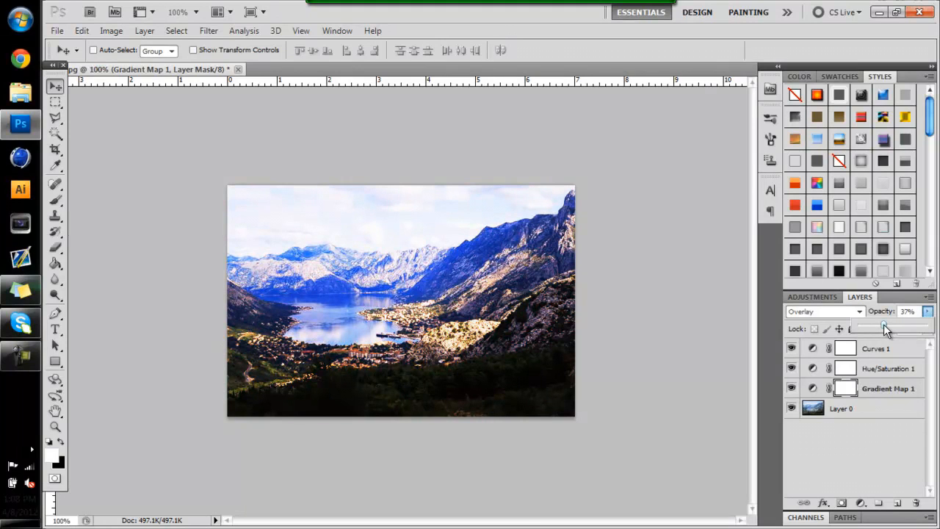
left_click(791, 388)
left_click(791, 388)
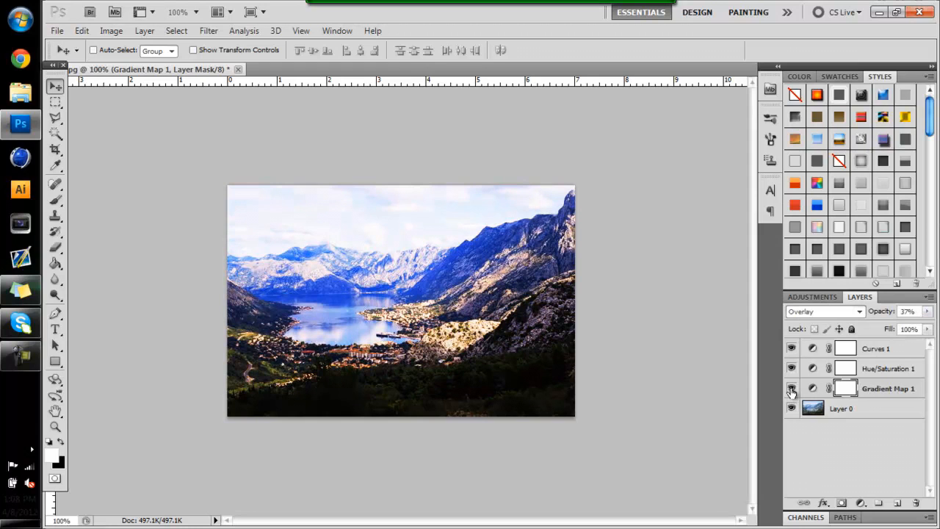
left_click(791, 389)
left_click(791, 389)
Add a second Gradient Map adjustment directly above the photo layer using the black-to-green preset
left_click(860, 410)
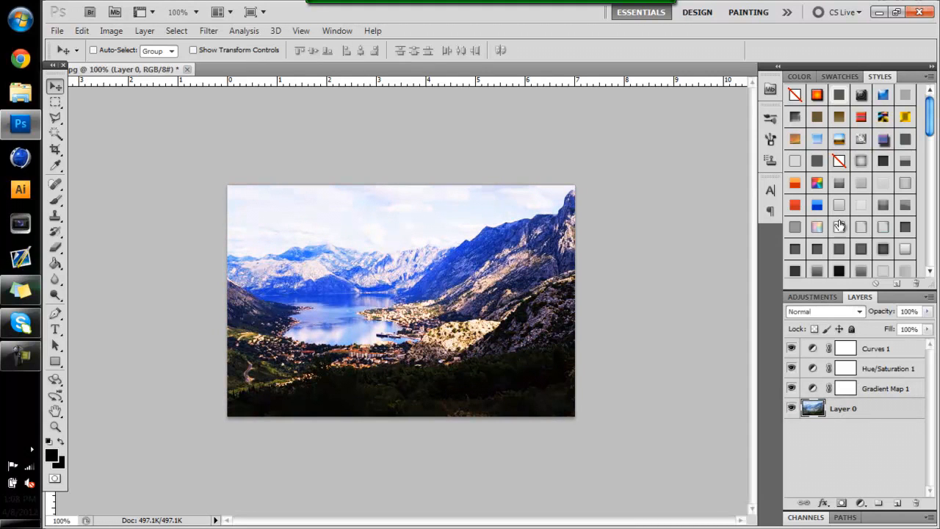
left_click(808, 297)
left_click(875, 369)
left_click(861, 320)
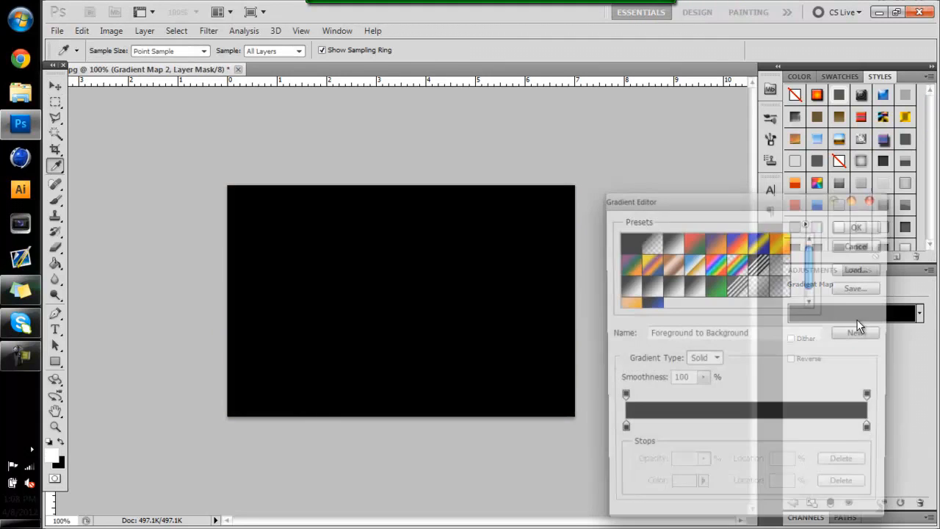
left_click(718, 287)
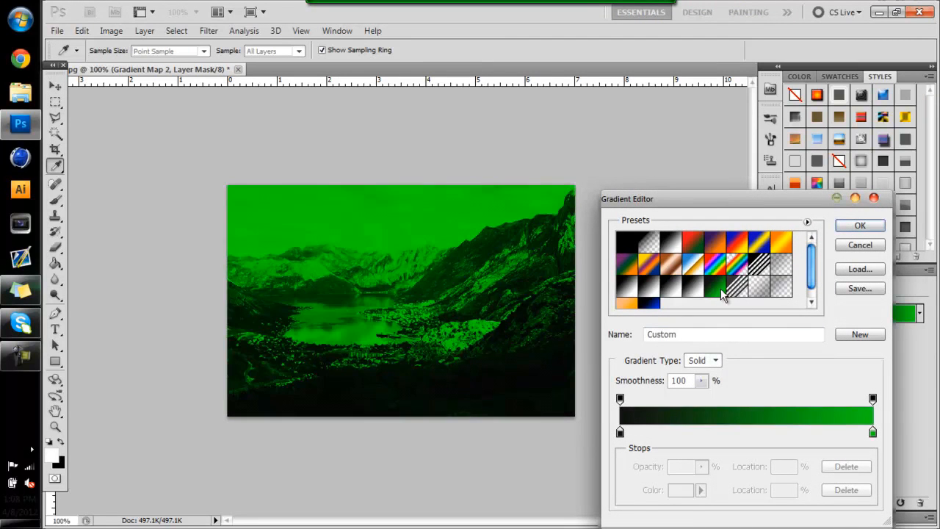
left_click(860, 226)
Accept the black-to-green gradient, try Overlay and Soft Light blending on its layer, and leave it on Overlay at 27% opacity
left_click(858, 271)
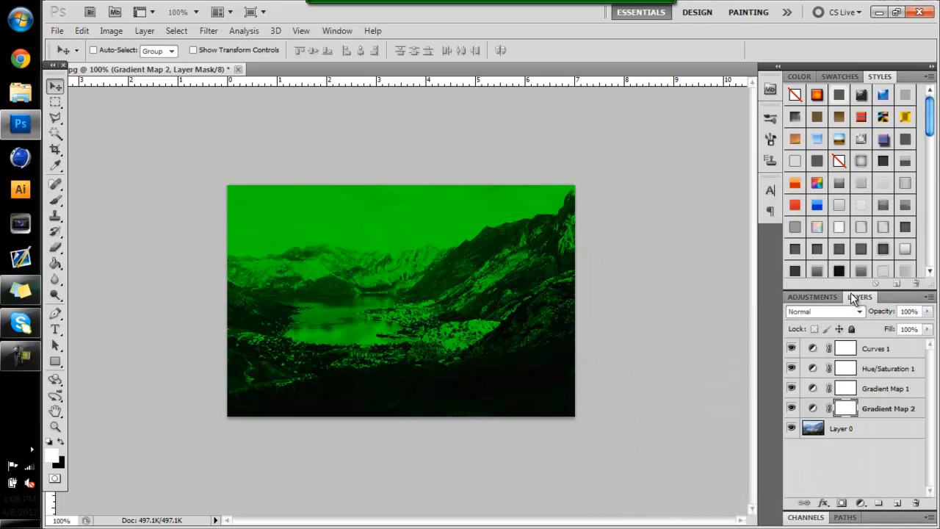
left_click(849, 311)
left_click(819, 172)
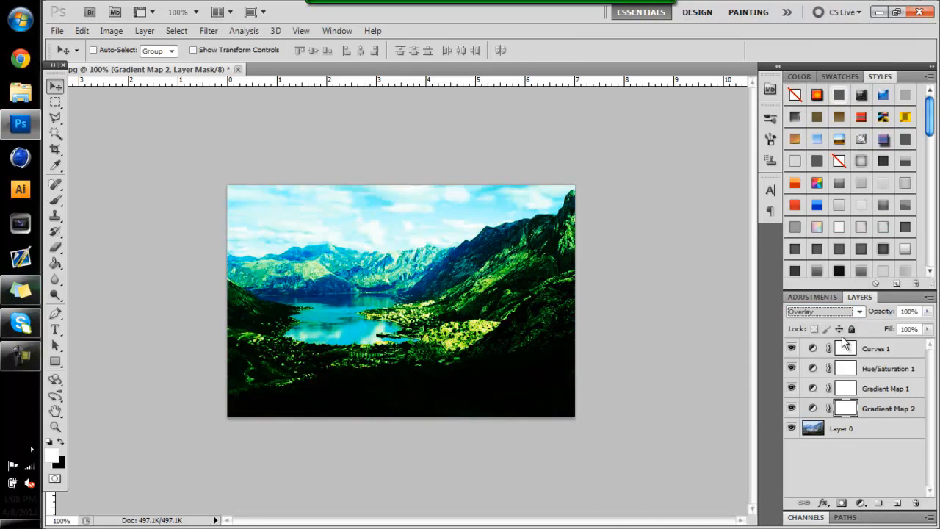
left_click(823, 310)
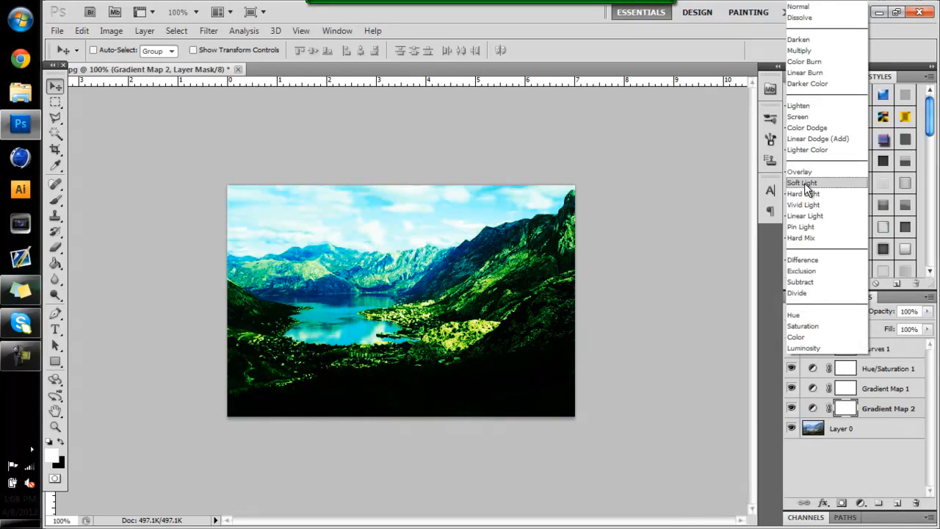
left_click(808, 189)
left_click(819, 311)
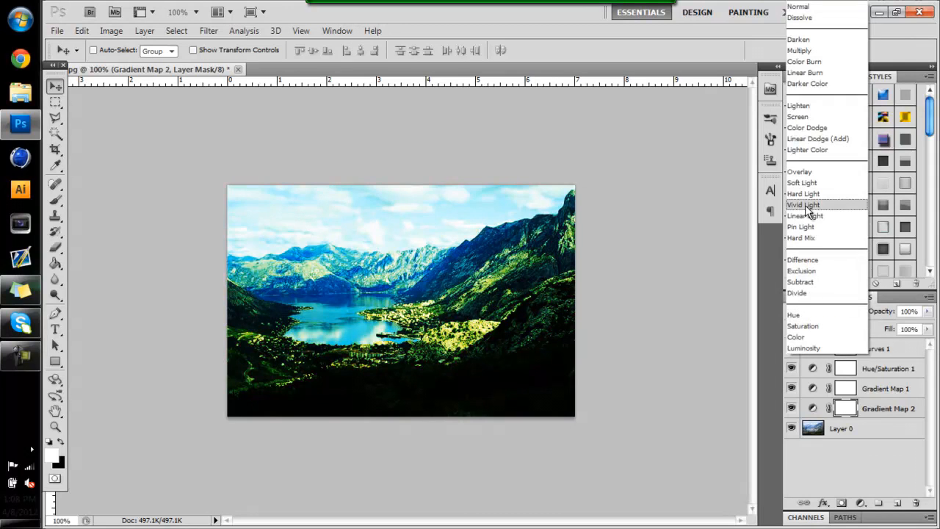
left_click(815, 172)
left_click(928, 310)
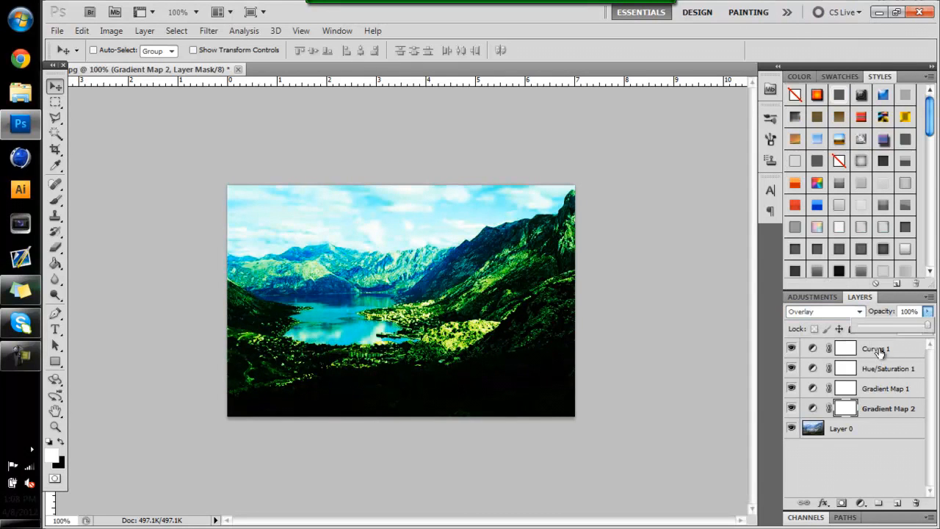
left_click(887, 328)
left_click_drag(887, 328, 876, 329)
Try Hard Light blending on the green gradient map and settle on Soft Light
left_click(839, 313)
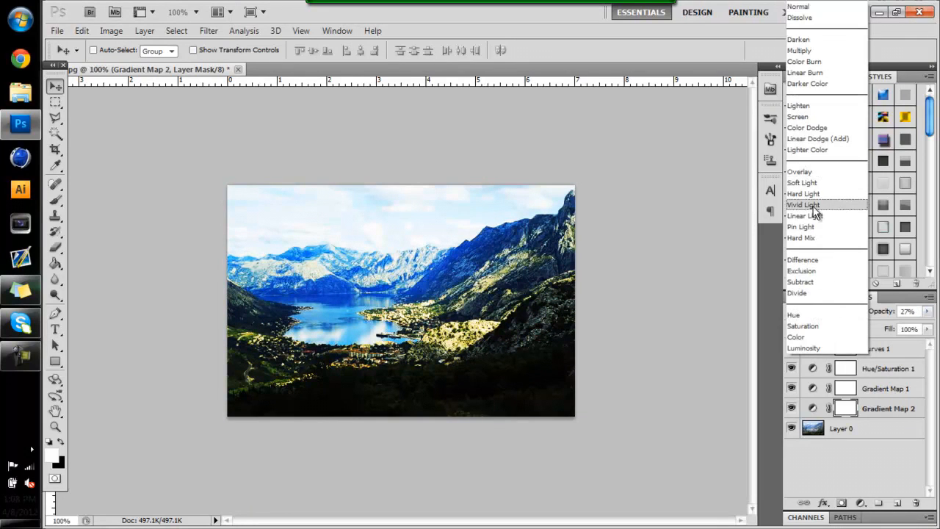
left_click(816, 212)
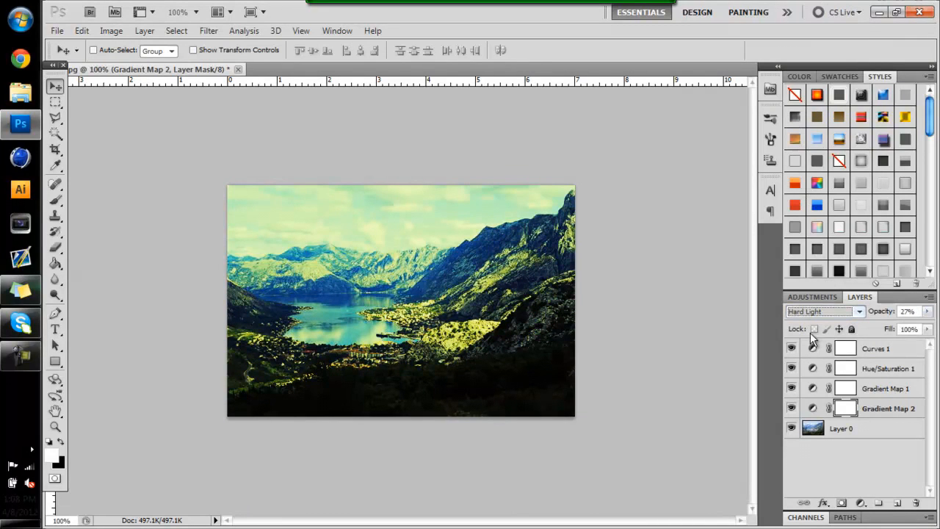
left_click(810, 312)
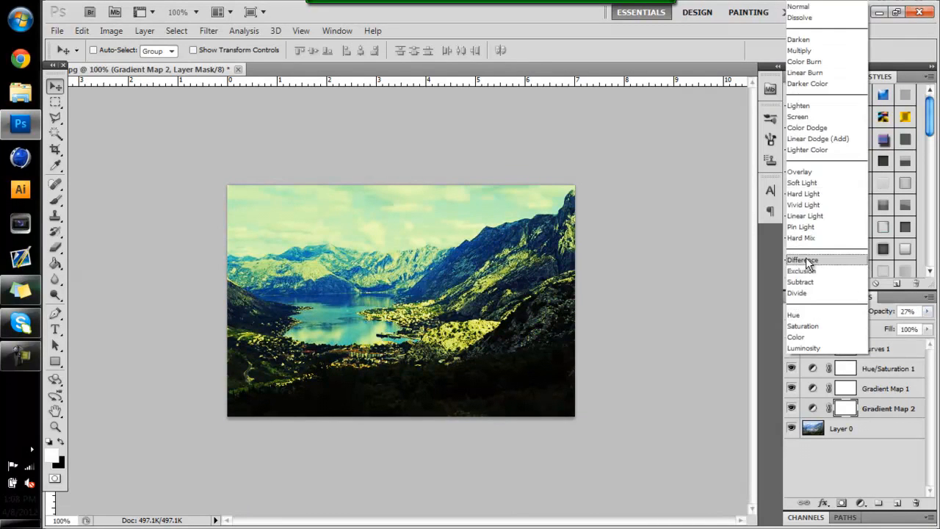
left_click(826, 183)
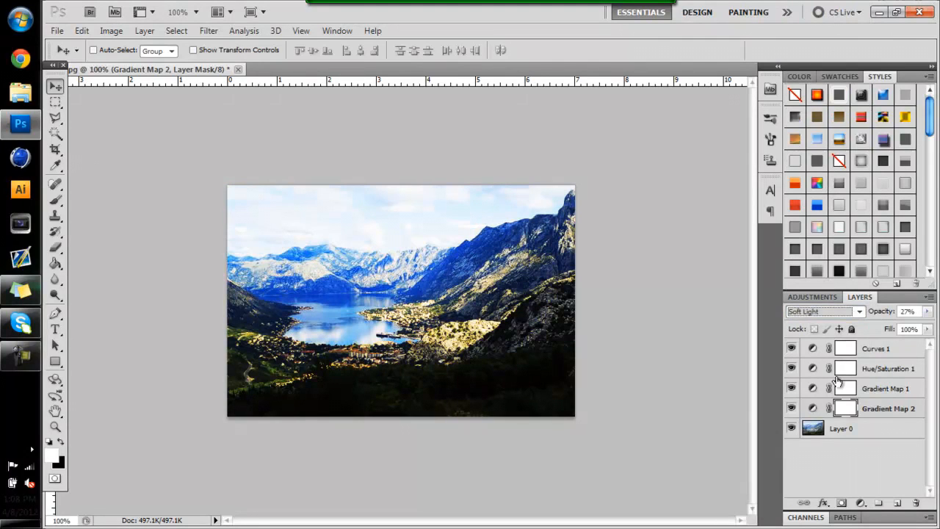
Toggle the visibility of the two gradient map layers one at a time to compare their effect on the photo
left_click(793, 408)
left_click(794, 407)
left_click(793, 408)
left_click(794, 408)
left_click(793, 407)
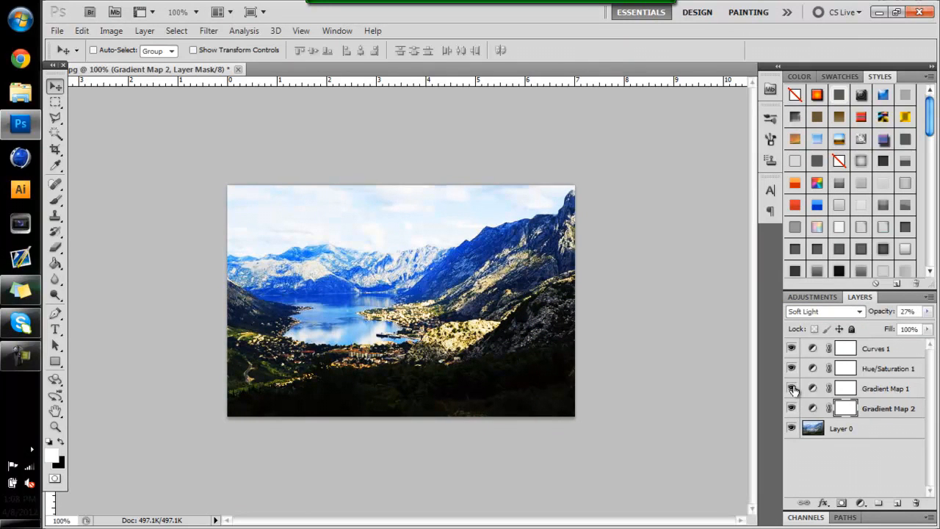
left_click(794, 390)
left_click(795, 390)
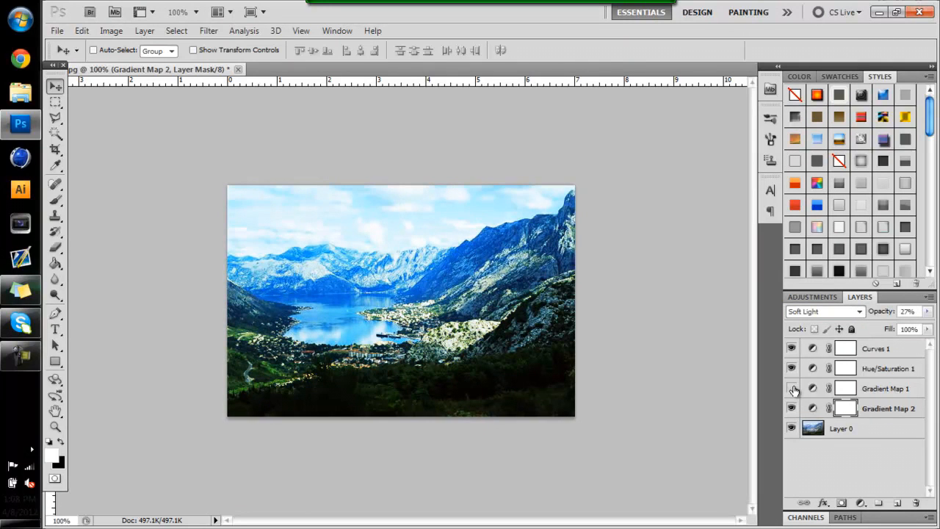
left_click(794, 390)
left_click(794, 390)
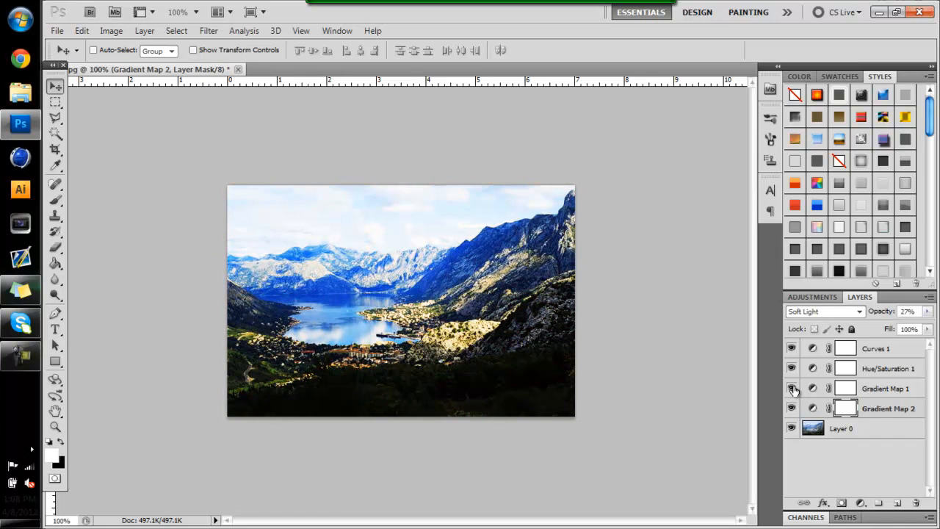
left_click(792, 410)
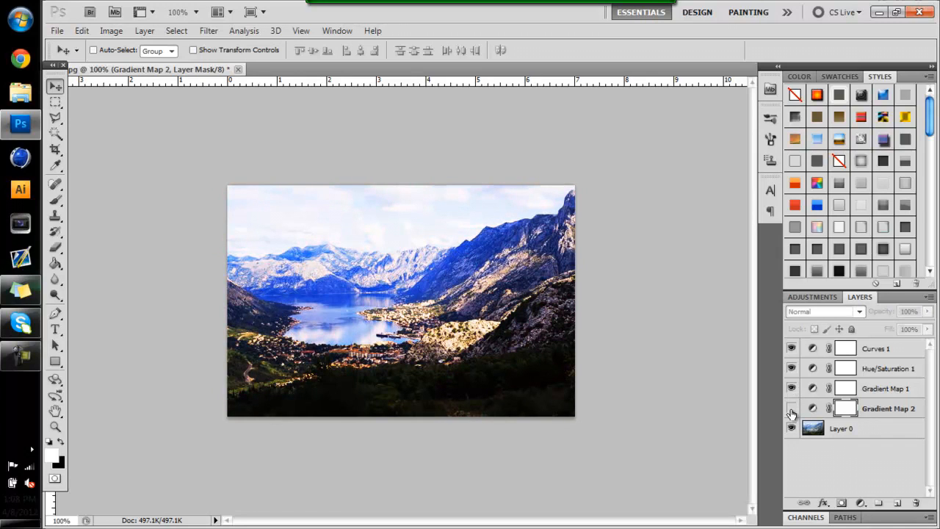
left_click(792, 410)
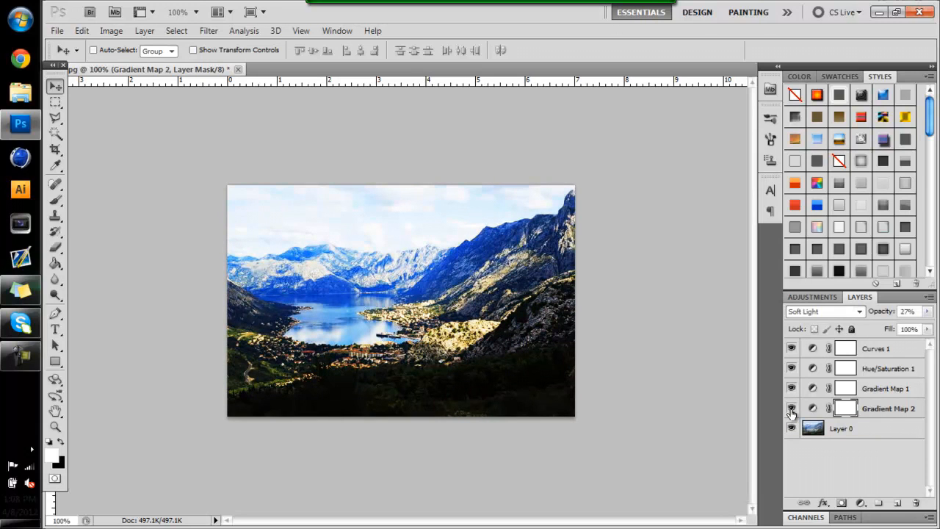
Select the Curves 1 layer, and open AG PBG.psd from the GFX PS folder
left_click(874, 349)
key("ctrl+o")
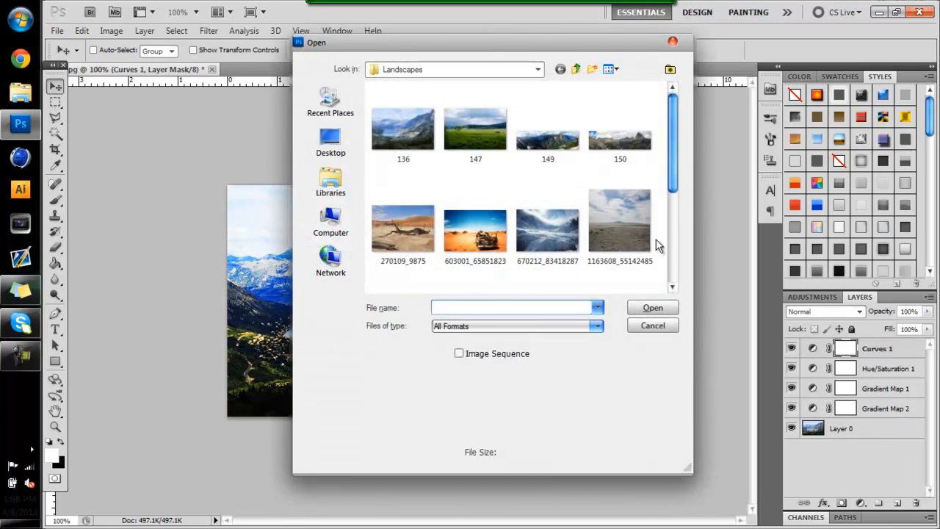
left_click(574, 73)
left_click(574, 73)
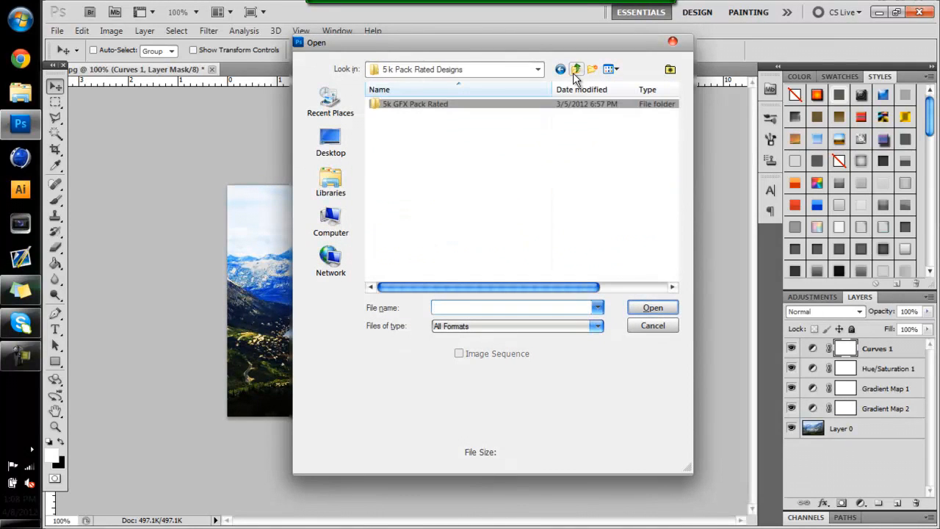
left_click(574, 74)
left_click(574, 74)
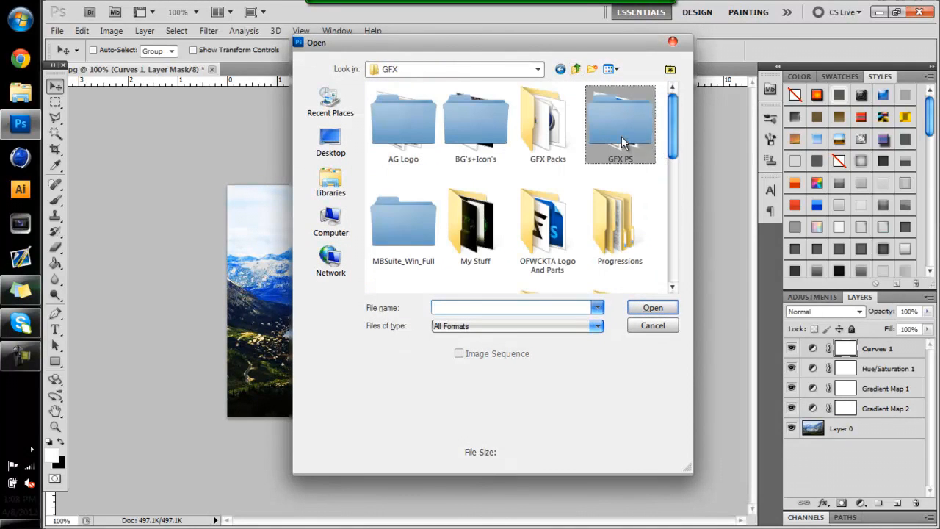
double_click(622, 136)
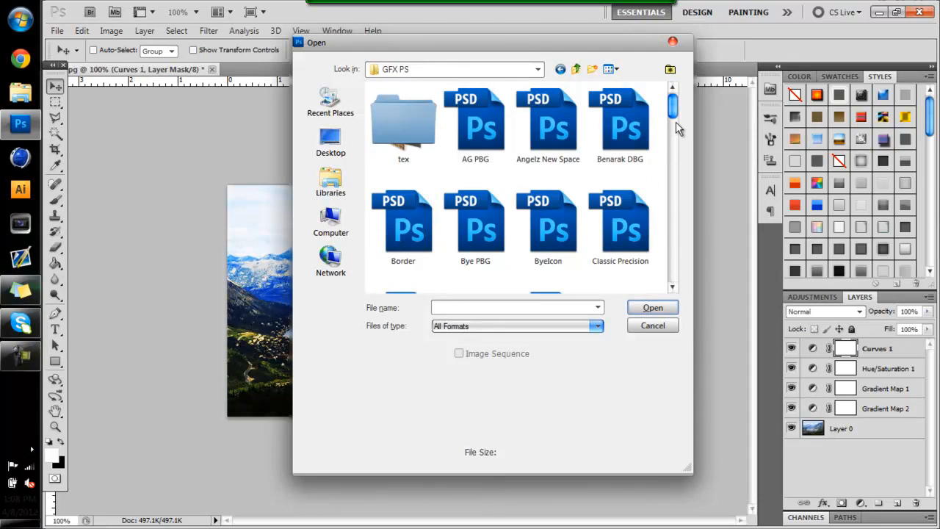
left_click(496, 139)
double_click(497, 140)
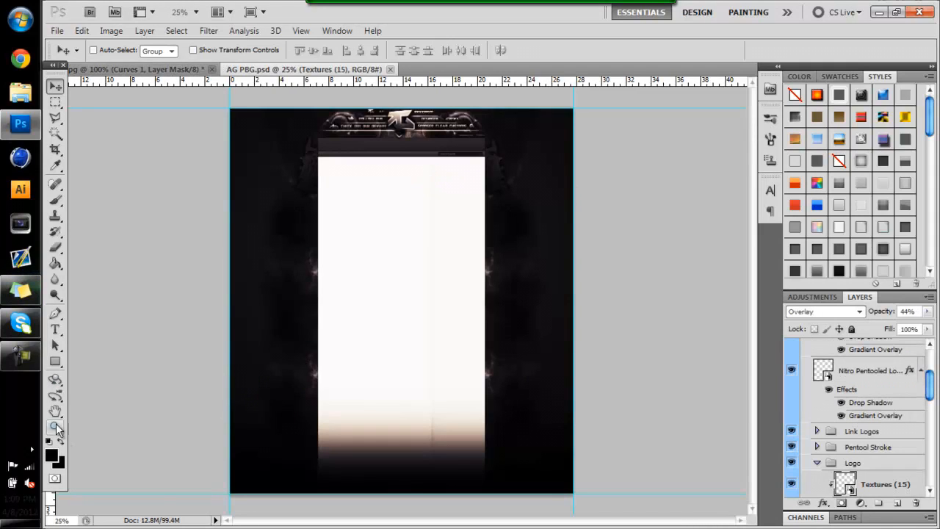
Examine the header of the channel background closely with the cc group hidden and shown
left_click(56, 427)
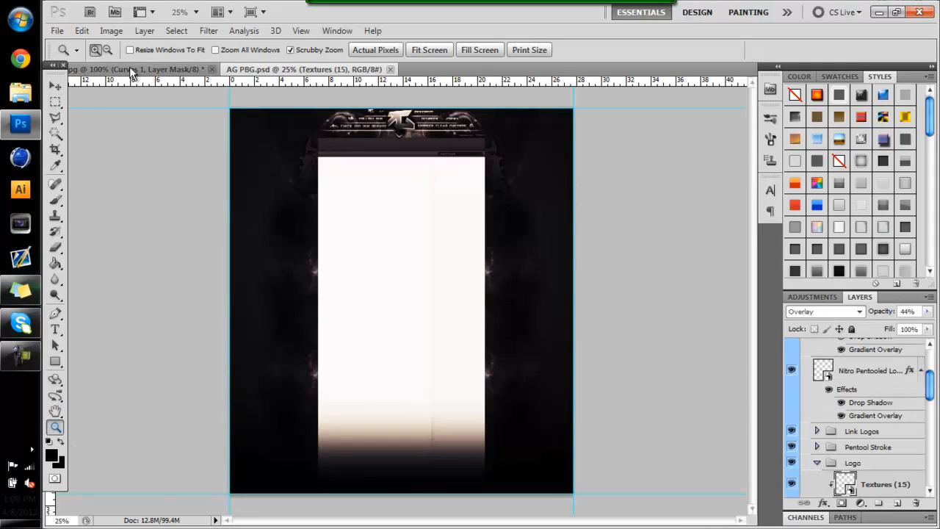
left_click(396, 127)
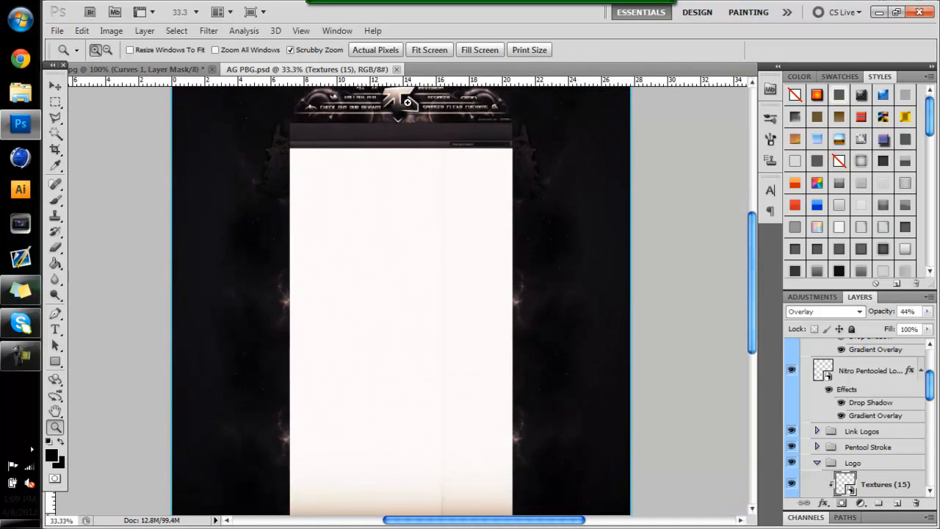
left_click(408, 101)
left_click(407, 102)
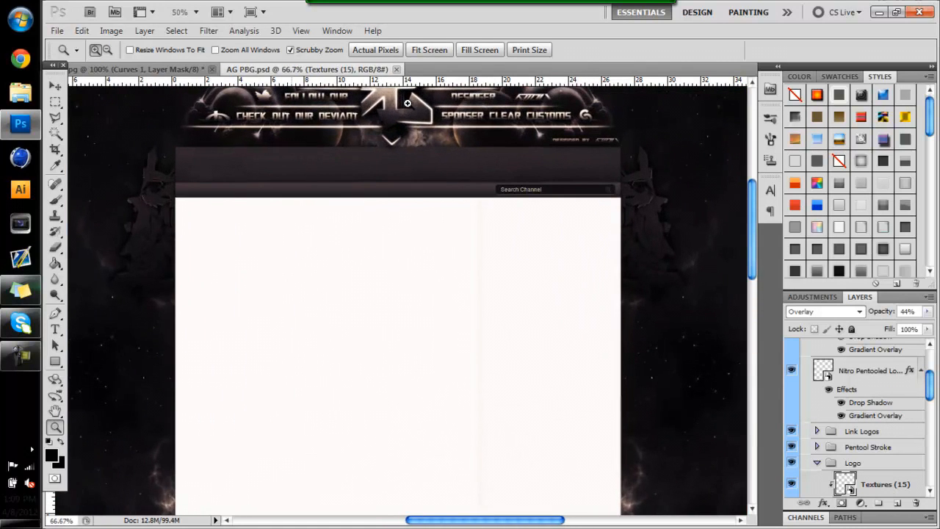
left_click_drag(749, 238, 749, 215)
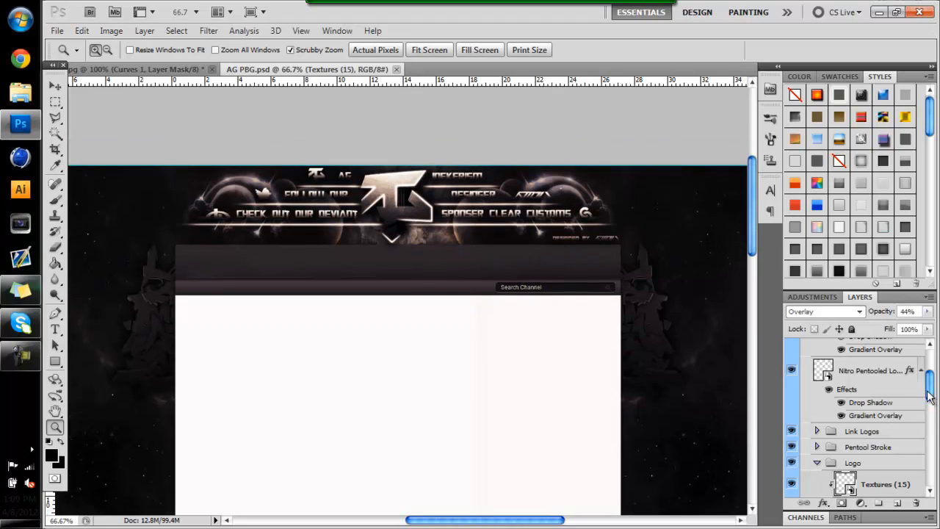
scroll(930, 408, "up", 3)
left_click(793, 363)
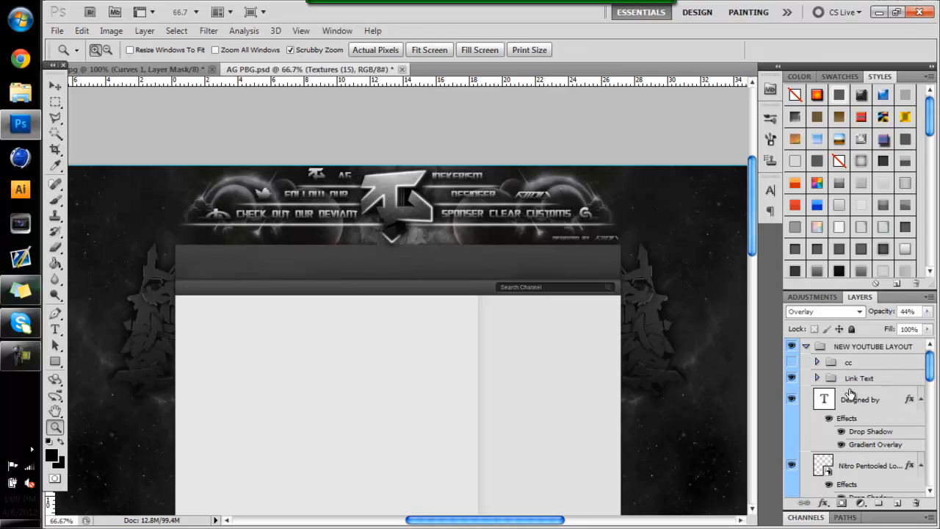
left_click(791, 363)
Add a Hue/Saturation adjustment directly above the "Designed by" text layer with saturation -100
left_click(852, 398)
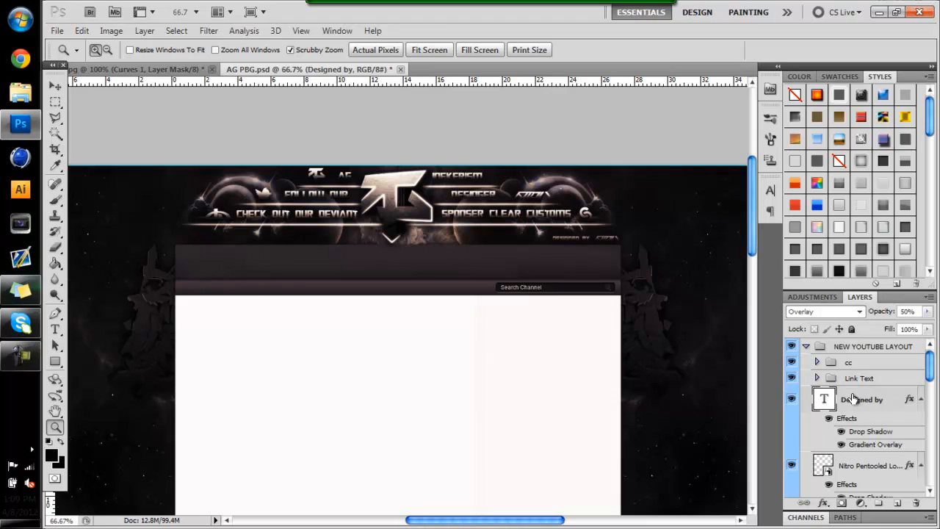
left_click(803, 296)
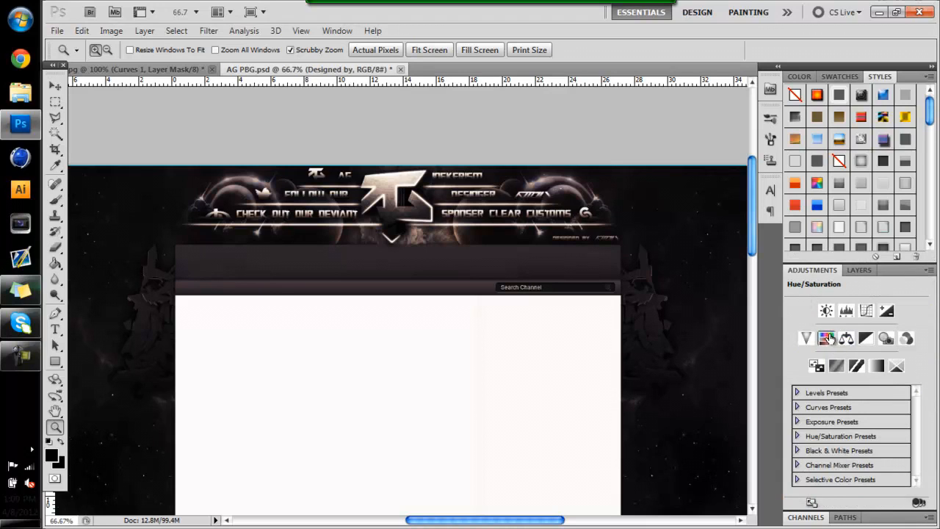
left_click(827, 338)
left_click_drag(856, 370, 776, 368)
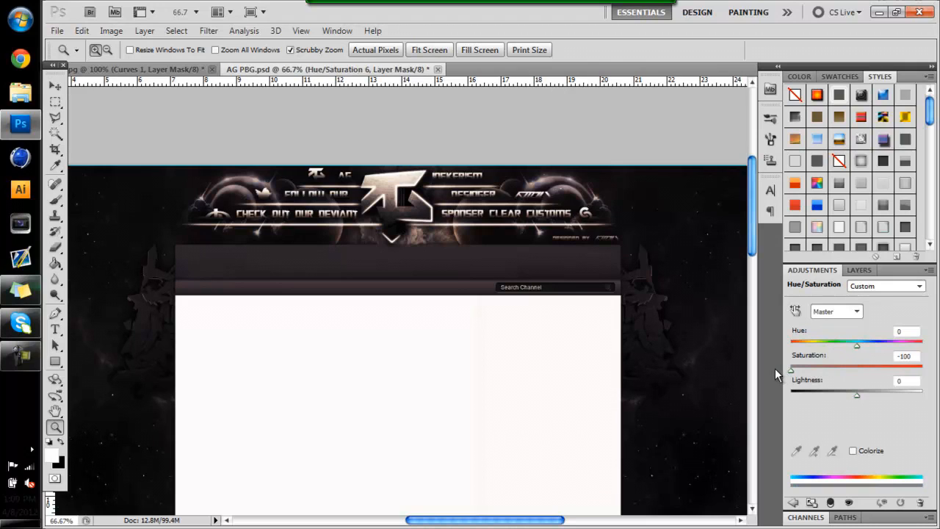
left_click(857, 271)
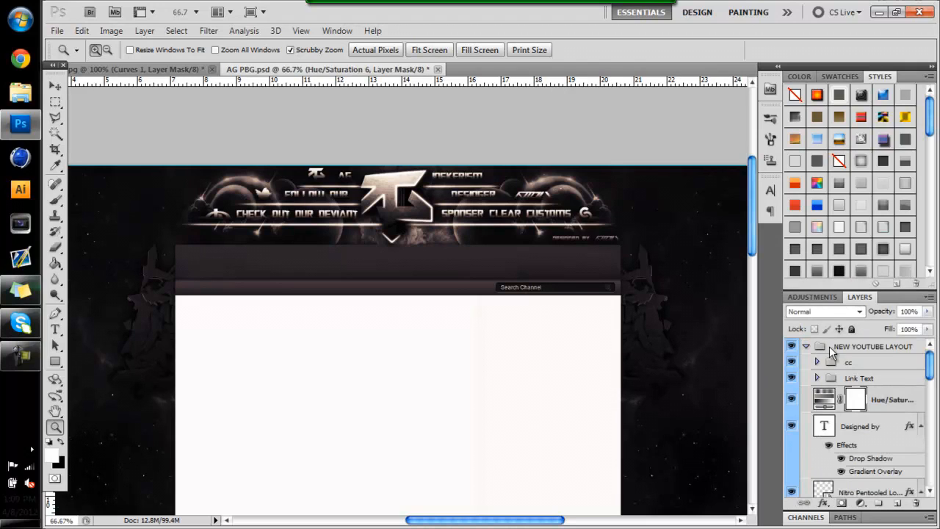
Toggle the visibility of the cc group and the new Hue/Saturation layer to compare the design's colours
left_click(792, 362)
left_click(793, 399)
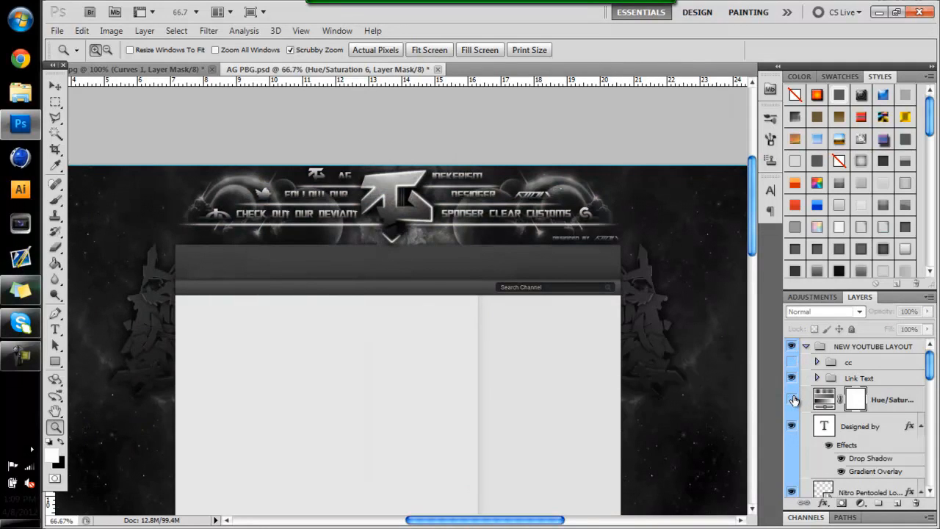
left_click(791, 363)
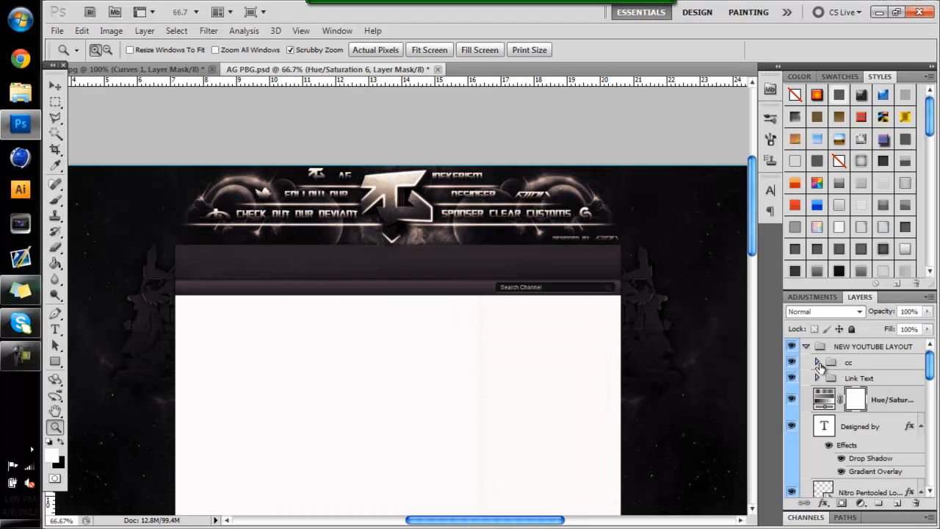
Expand the cc group and hide its two gradient map layers to examine what each adds to the colouring
left_click(816, 362)
left_click_drag(930, 369, 931, 376)
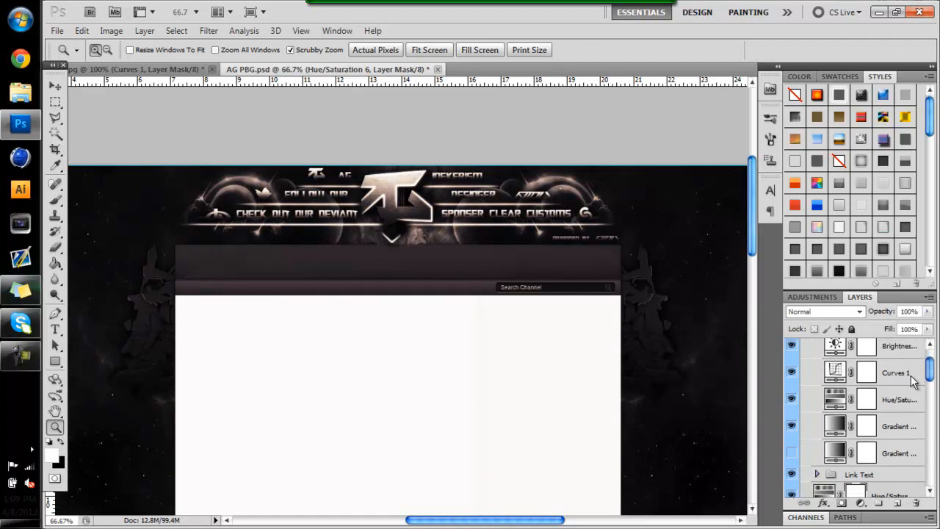
left_click(792, 452)
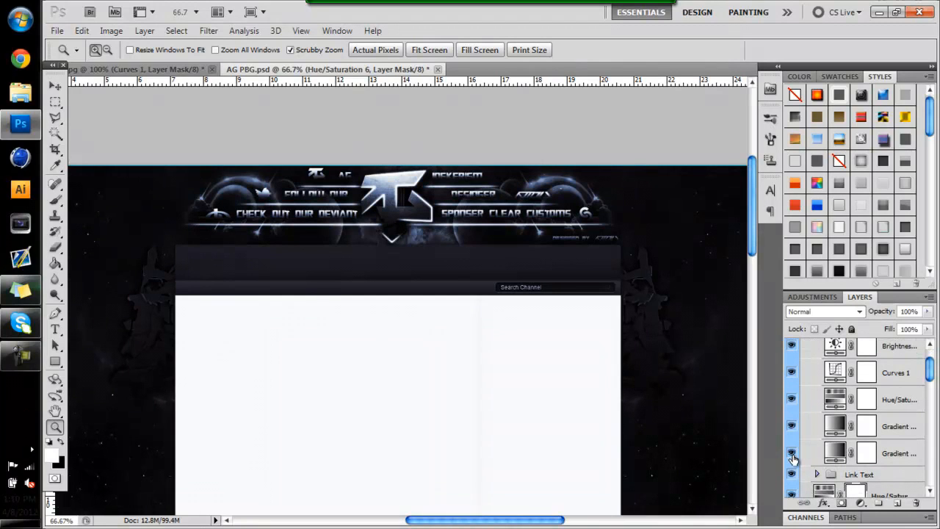
left_click(792, 454)
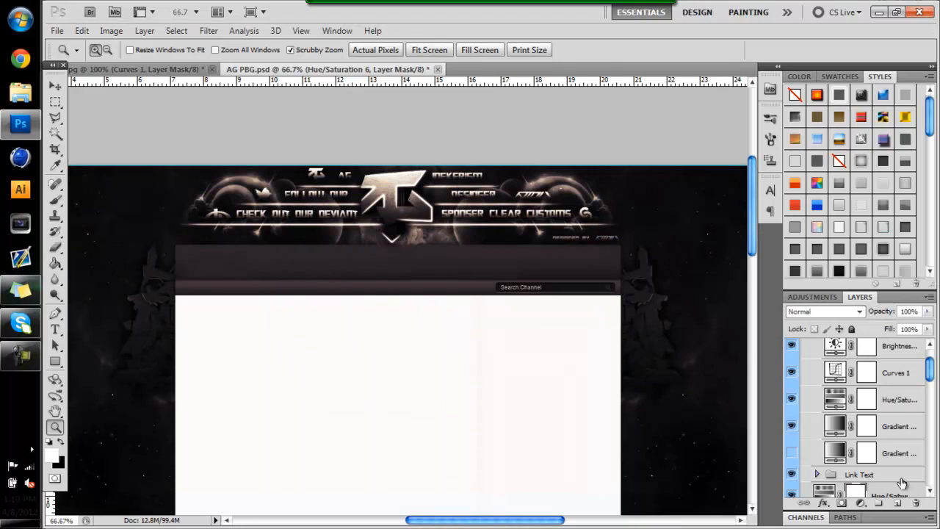
left_click(885, 432)
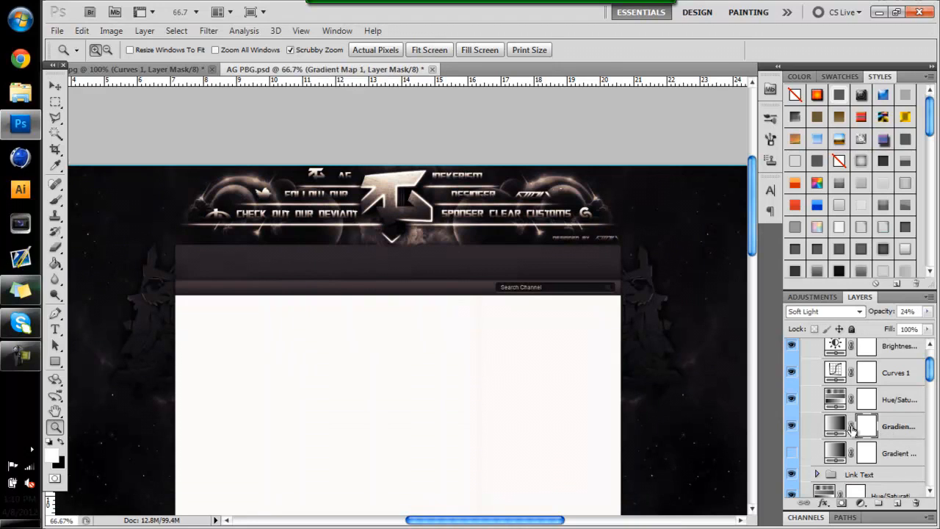
left_click(792, 426)
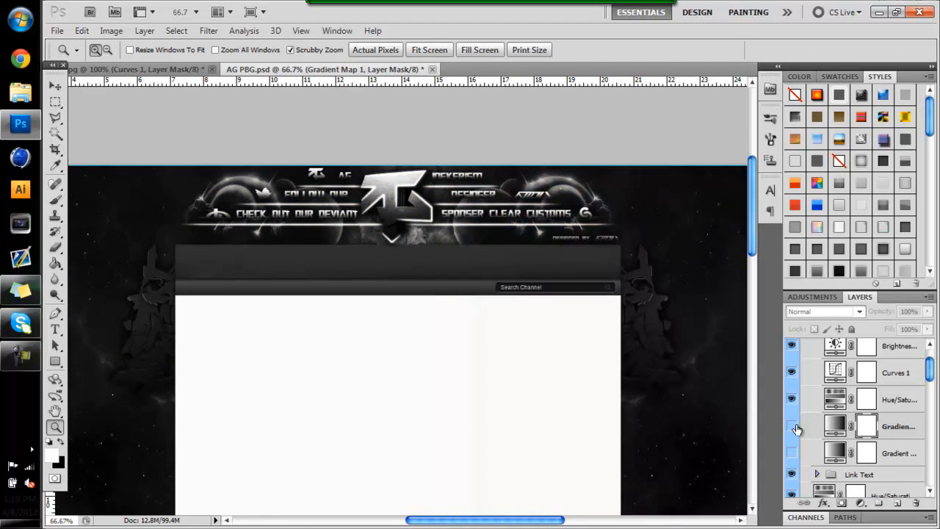
Show the upper gradient map in the cc group and toggle its Hue/Saturation, Curves and Brightness layers to compare their effects
left_click(793, 427)
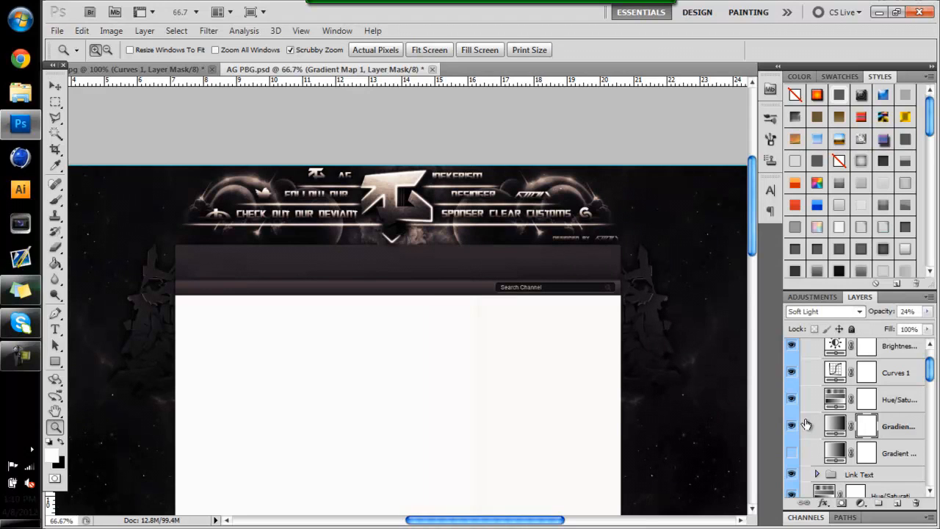
left_click(793, 400)
left_click(791, 373)
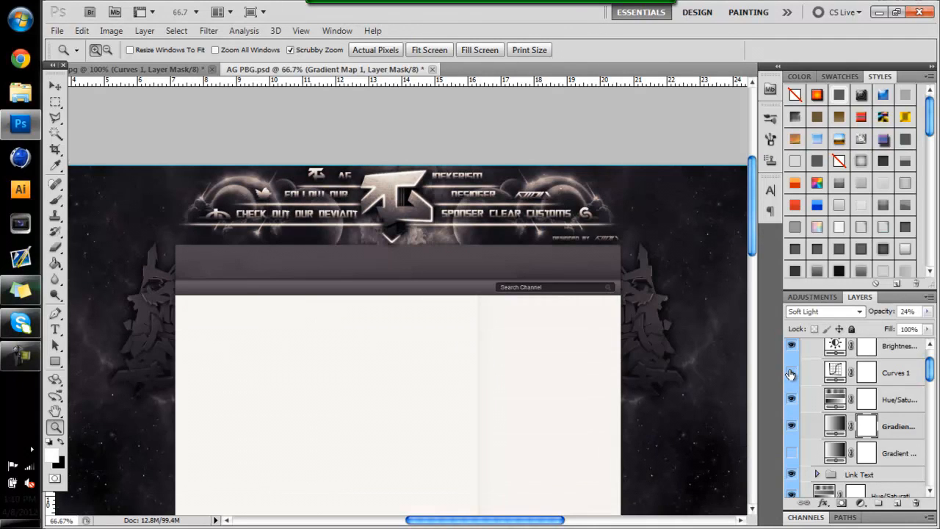
left_click(791, 372)
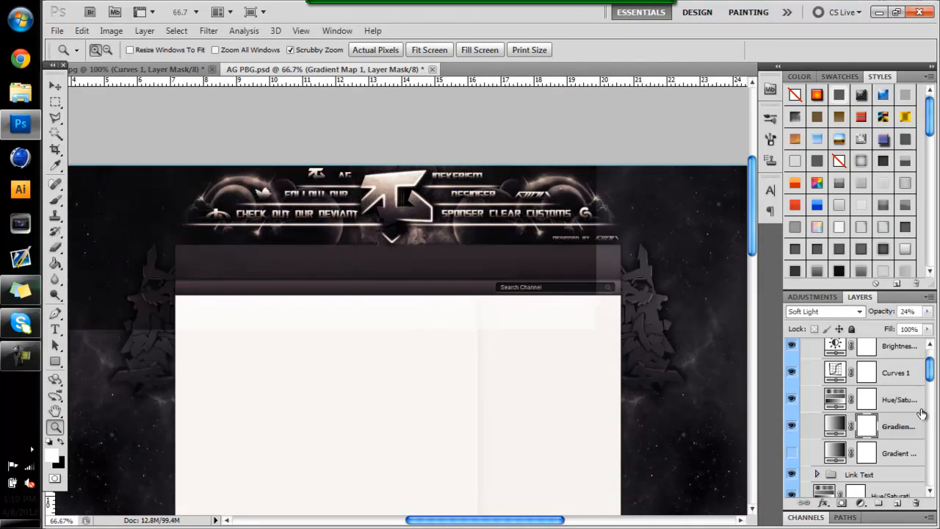
scroll(934, 371, "up", 2)
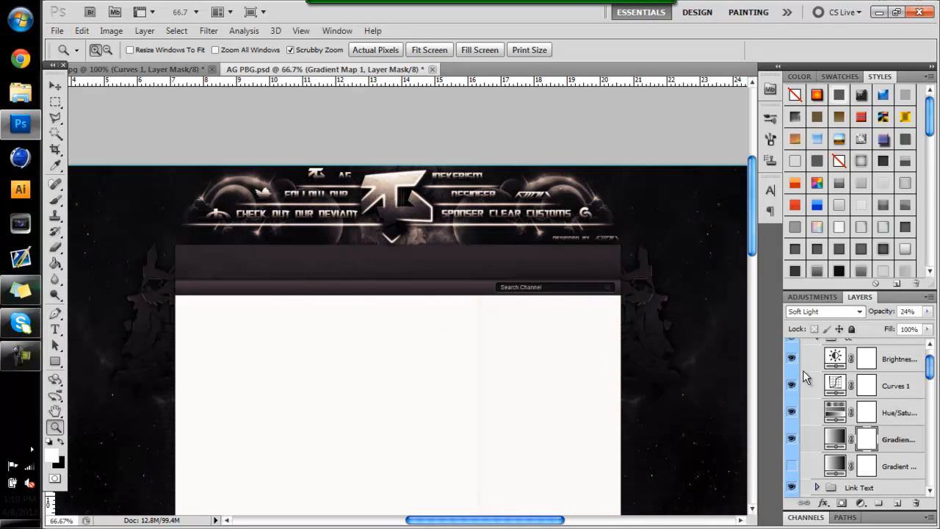
left_click(790, 348)
left_click(791, 346)
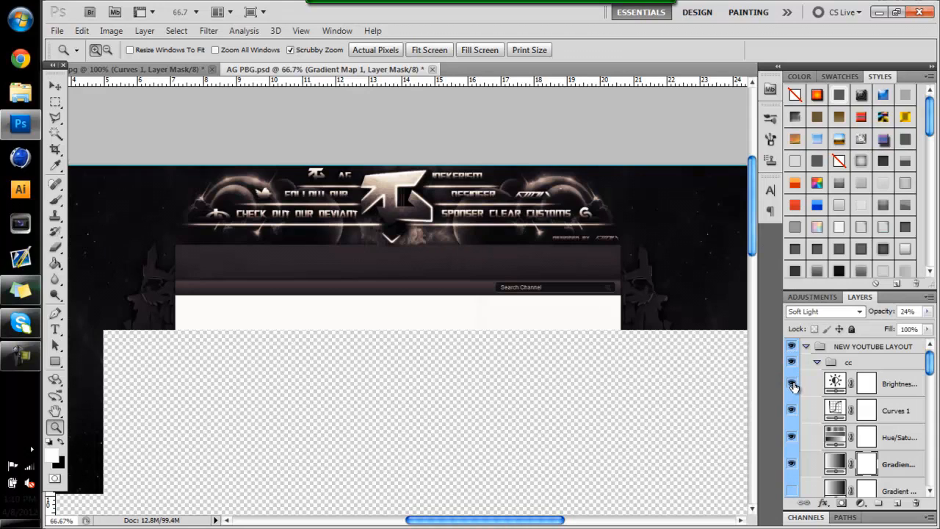
left_click(793, 384)
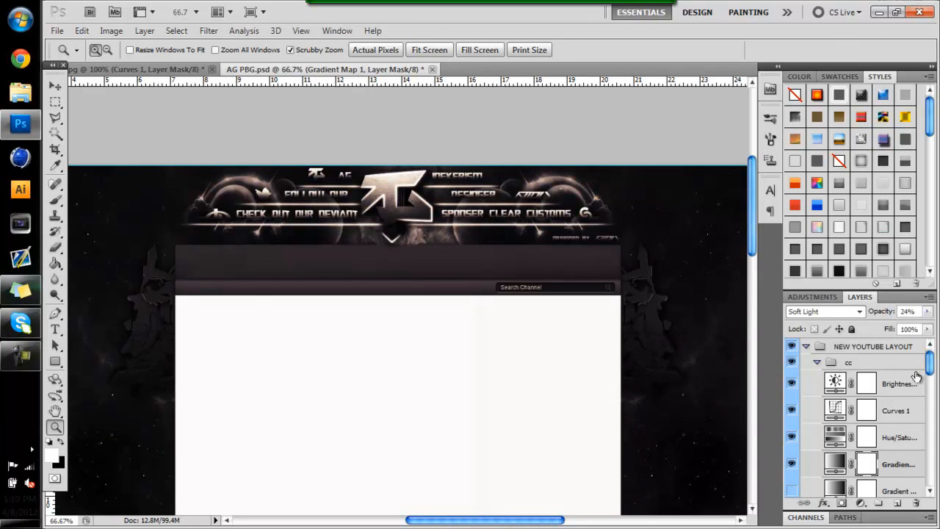
Try shifting the hue of the cc group's Hue/Saturation layer down to -180 to preview other colour schemes
mouse_move(930, 367)
left_mouse_down()
mouse_move(928, 383)
mouse_move(930, 371)
left_mouse_up()
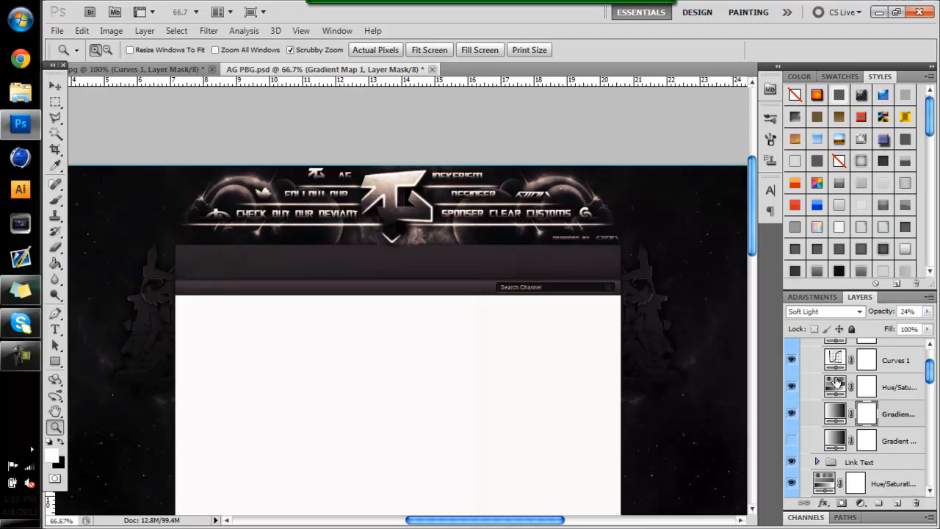
double_click(836, 383)
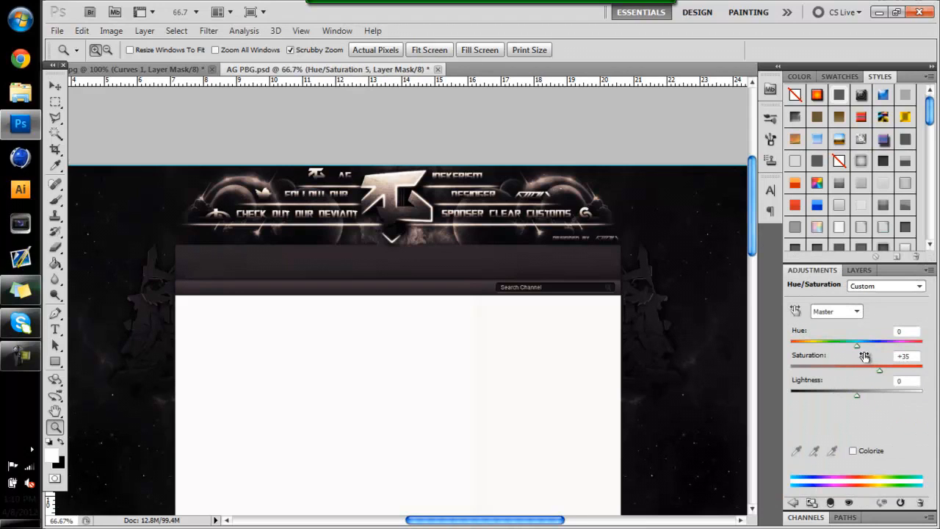
left_click_drag(858, 346, 780, 357)
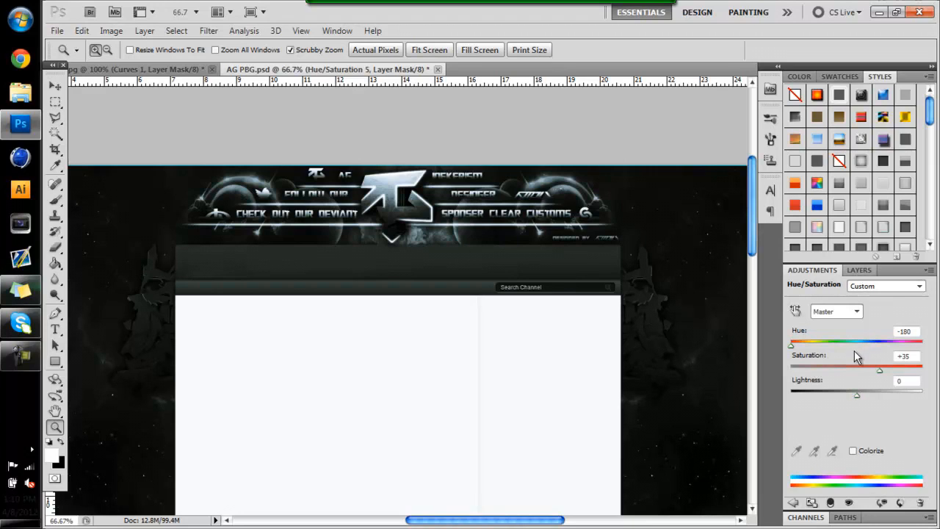
left_click(860, 271)
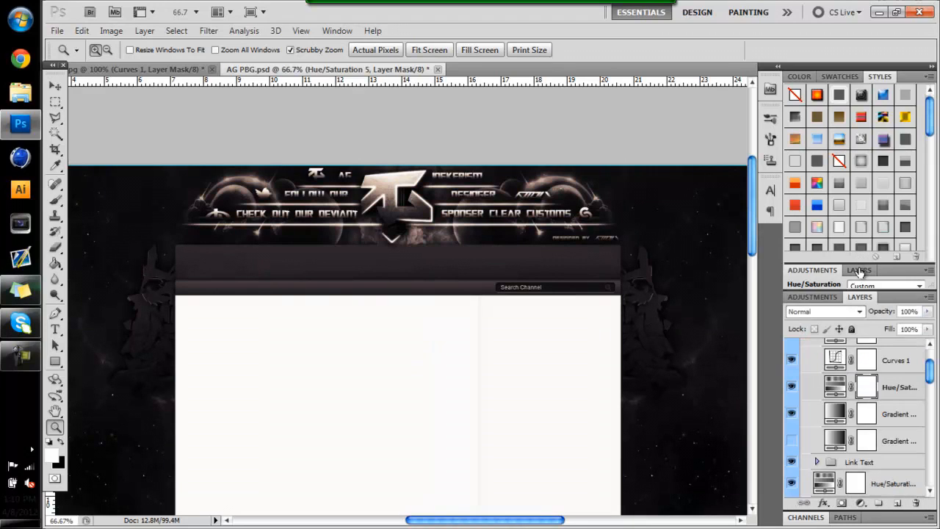
Show the lower gradient map in the cc group and change its gradient to the dark-to-green preset
left_click(792, 440)
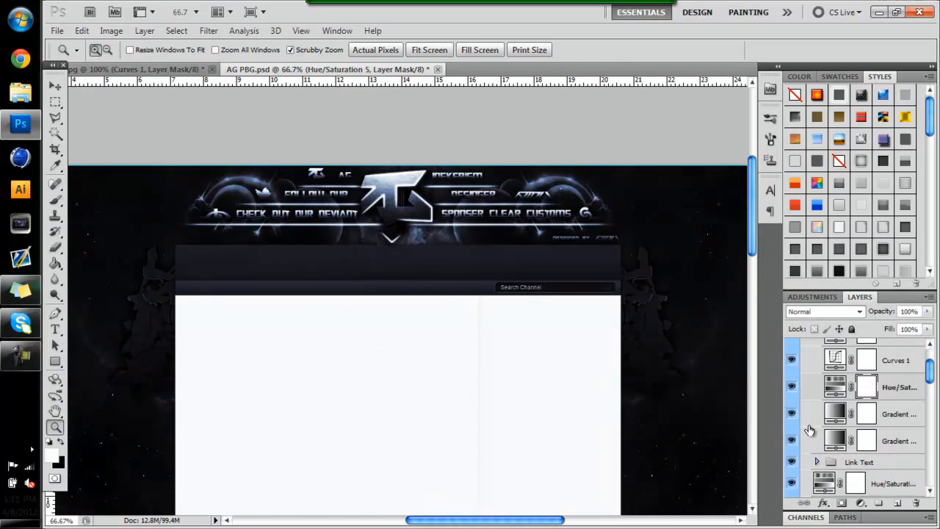
left_click(834, 443)
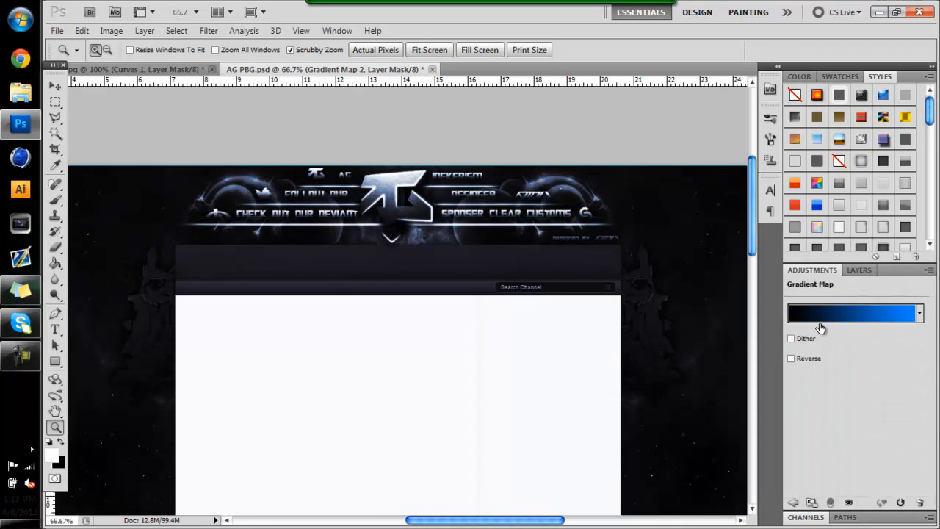
left_click(832, 316)
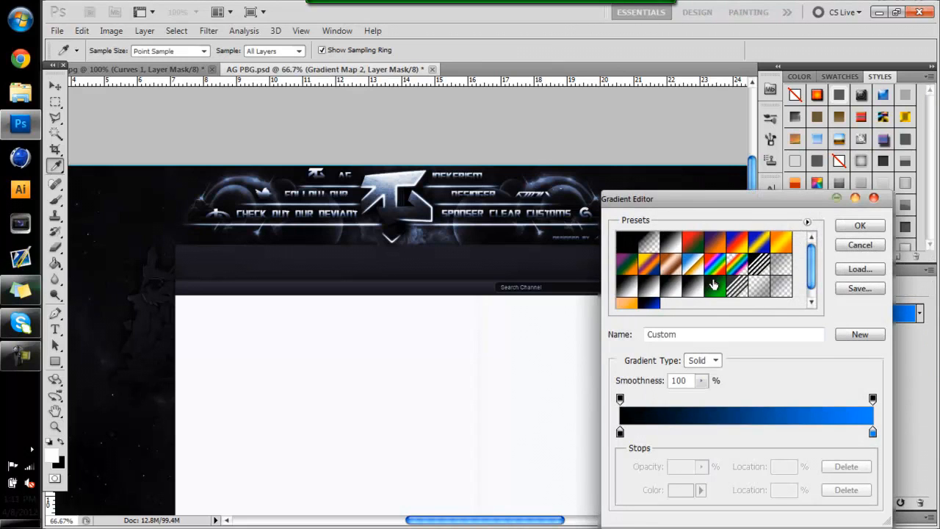
left_click(714, 285)
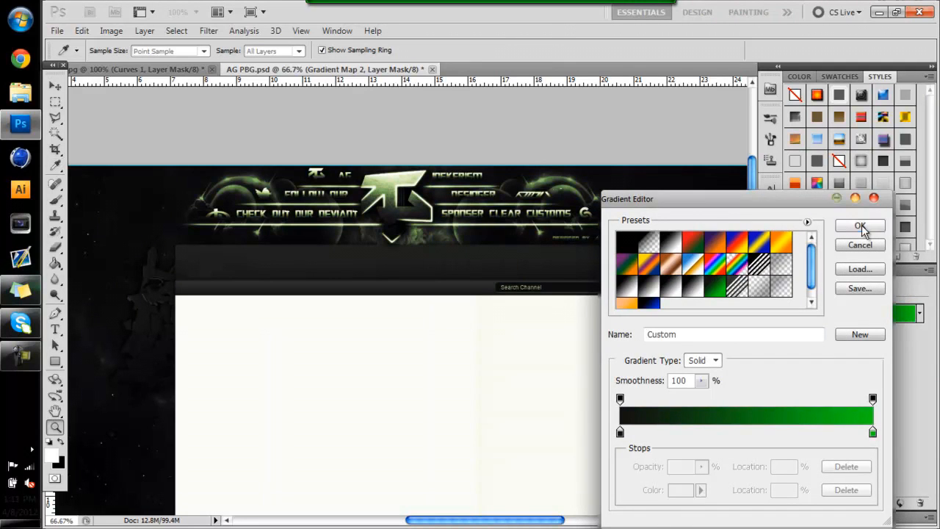
left_click(860, 226)
left_click(854, 269)
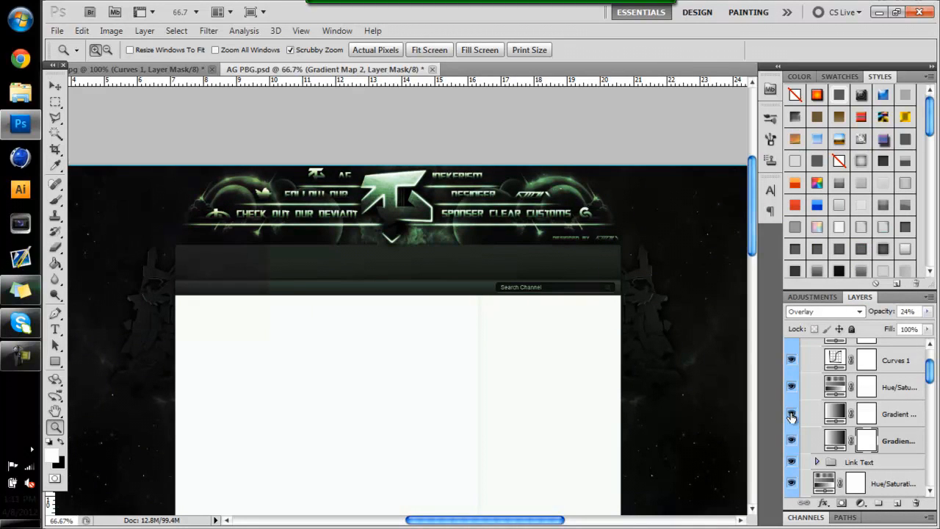
Compare the header with the cc group's upper gradient map hidden and shown, and examine it at 100%
left_click(792, 416)
left_click(791, 417)
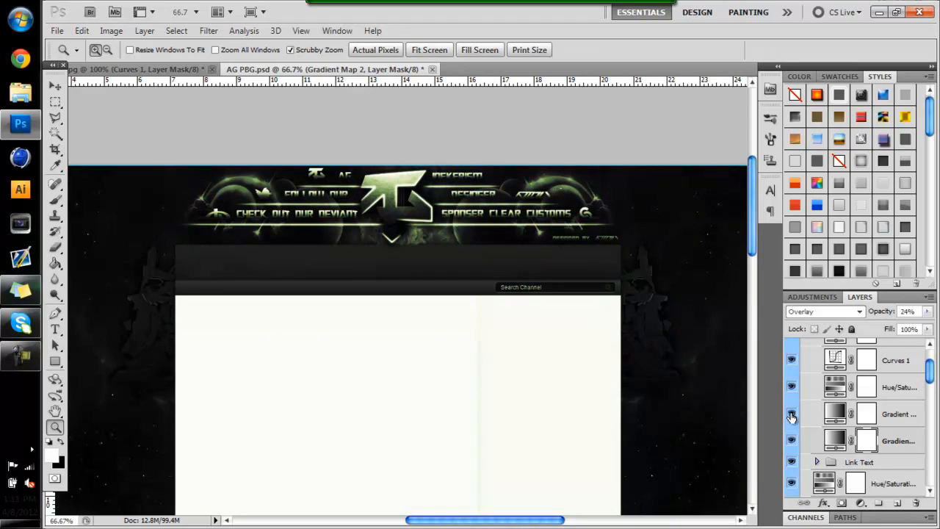
left_click(440, 143)
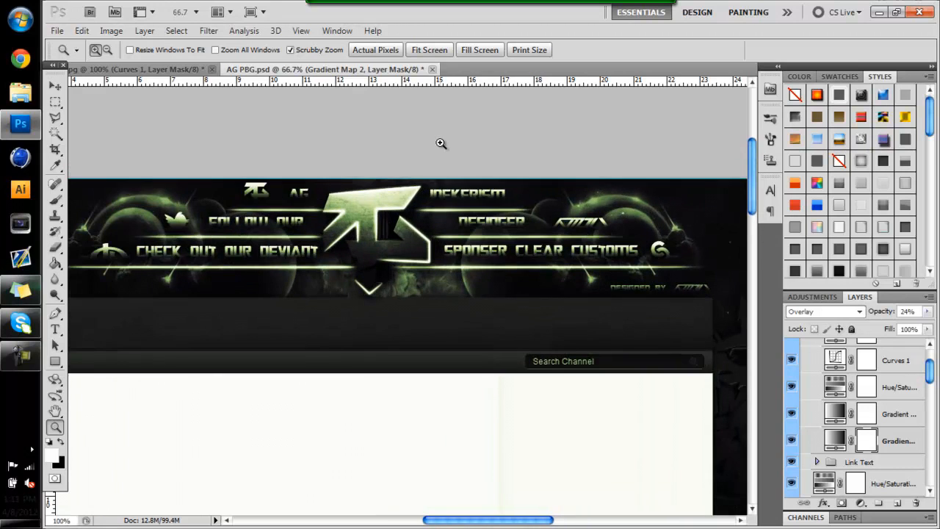
Close AG PBG.psd without saving its changes
left_click(56, 86)
left_click(430, 69)
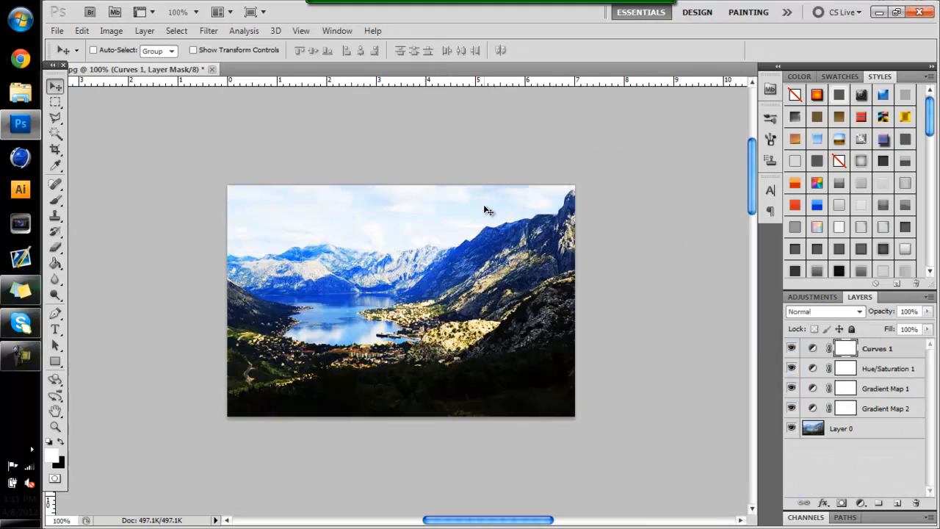
left_click(490, 212)
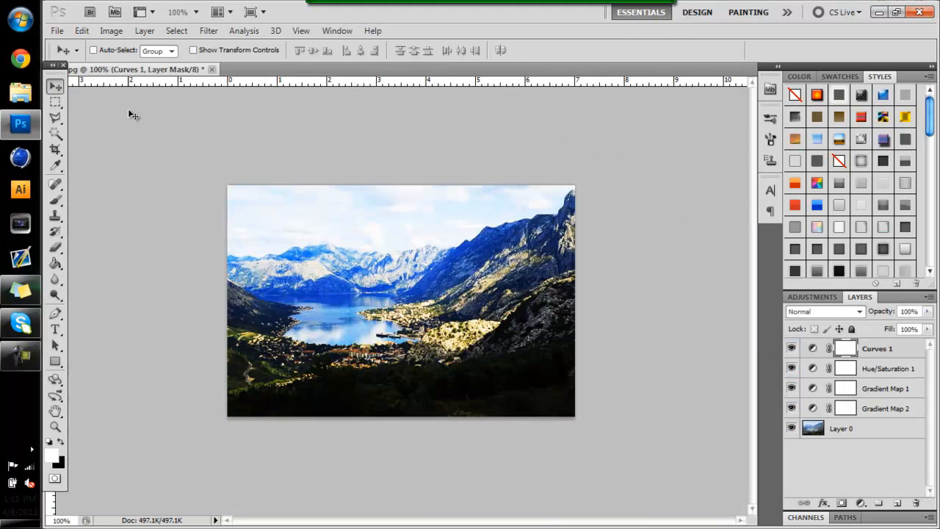
Open the Gradients By Podie file from the GFX Packs folder
key("ctrl+o")
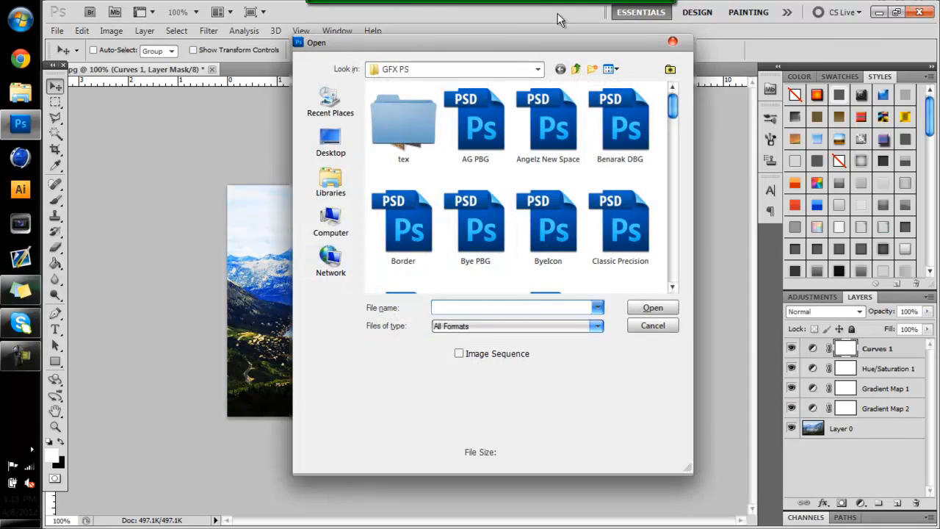
left_click(577, 68)
double_click(529, 126)
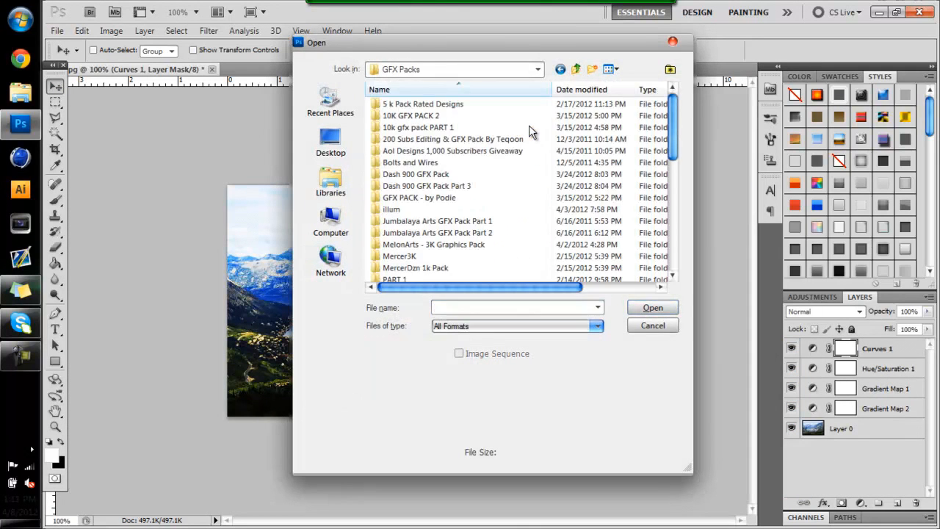
left_click_drag(675, 144, 671, 275)
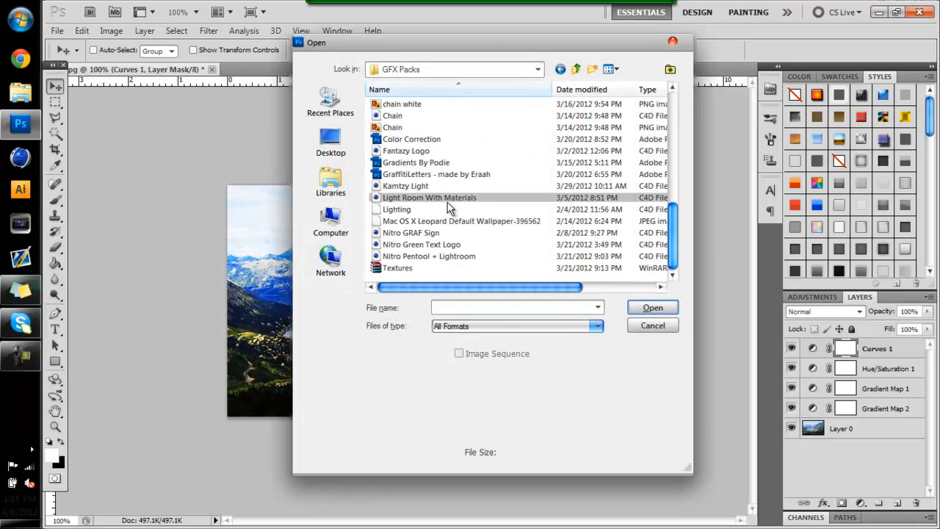
double_click(432, 163)
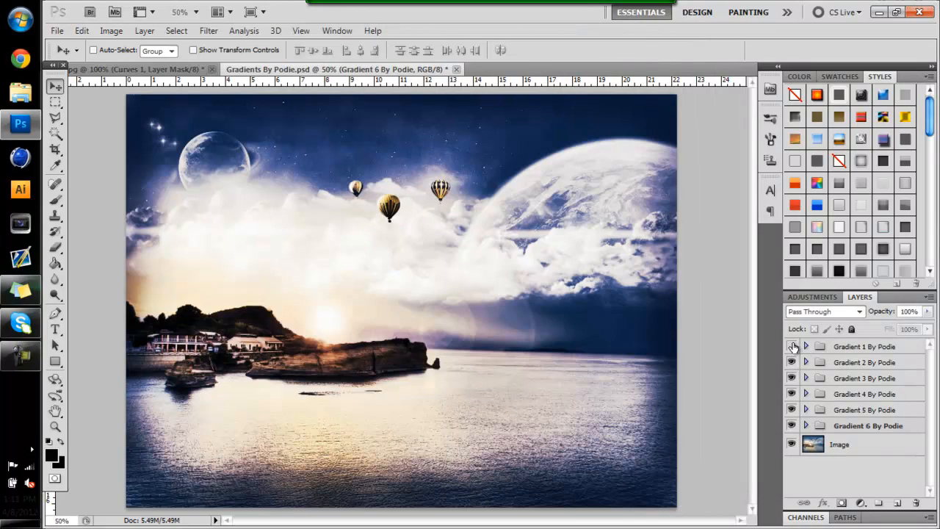
Expand the Gradient 1 By Podie group, inspect its gradient map settings and compare the image with it hidden and shown
left_click(793, 347)
left_click(793, 346)
left_click(805, 346)
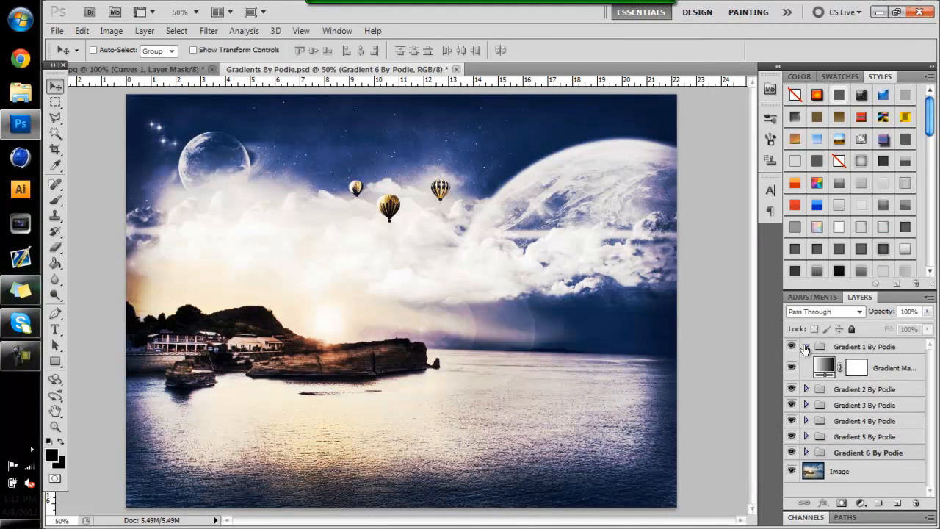
double_click(830, 369)
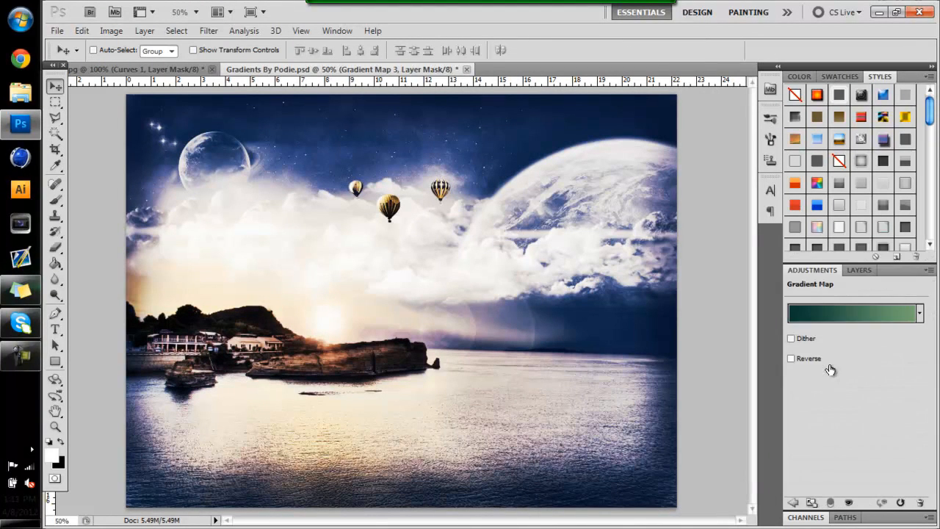
left_click(849, 271)
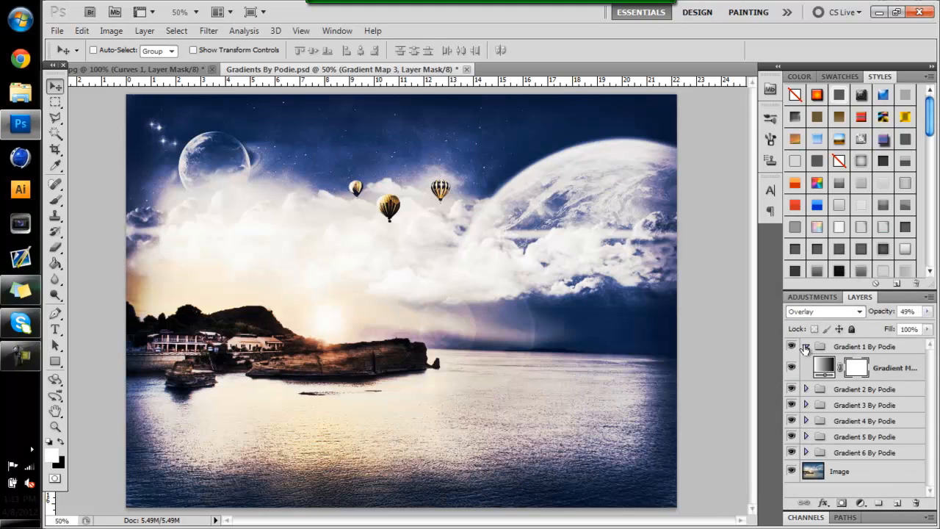
left_click(792, 367)
left_click(792, 367)
Add a black stop and a red (ff0000) stop at 67% to the gradient map in the Gradient 1 By Podie group
left_click(823, 370)
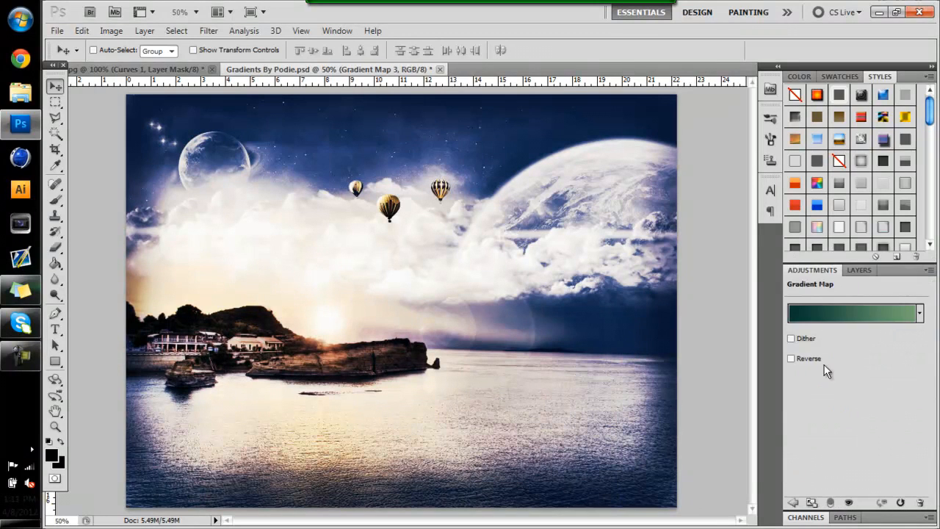
left_click(817, 310)
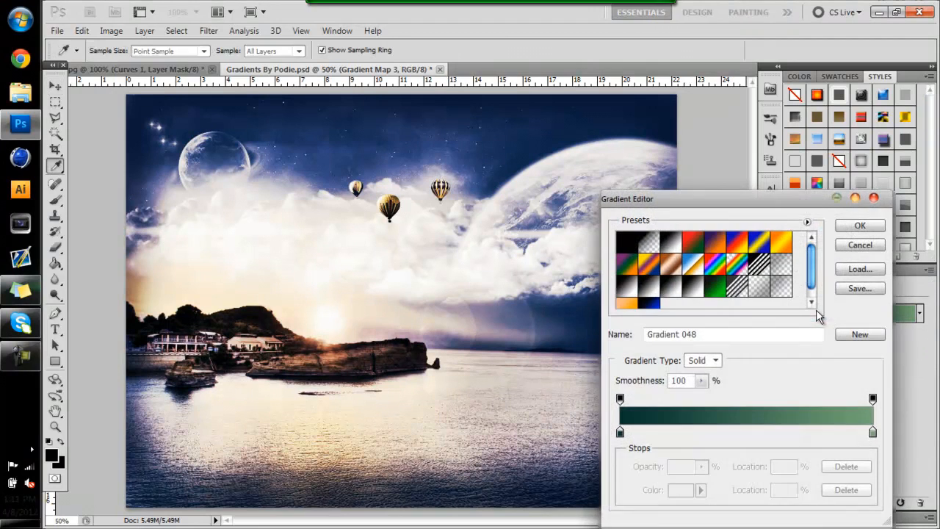
left_click(715, 432)
left_click(789, 433)
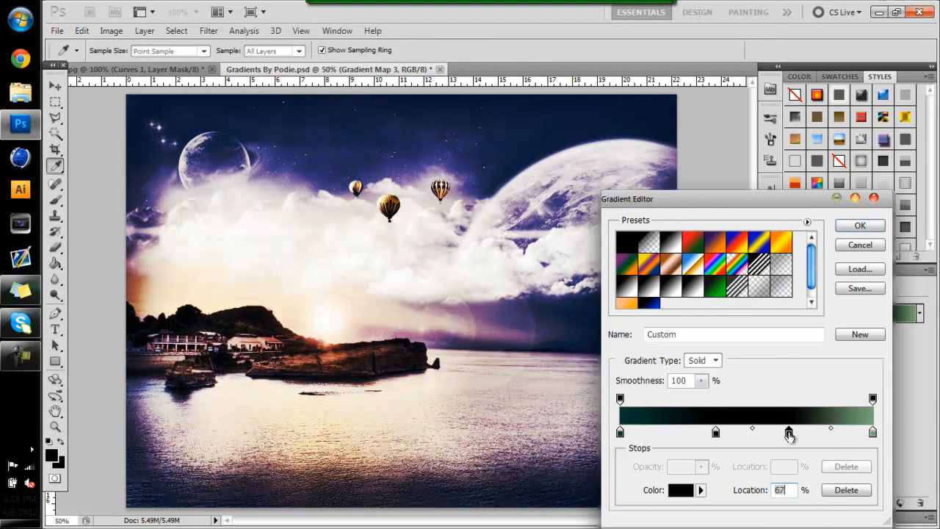
double_click(788, 433)
left_click(780, 332)
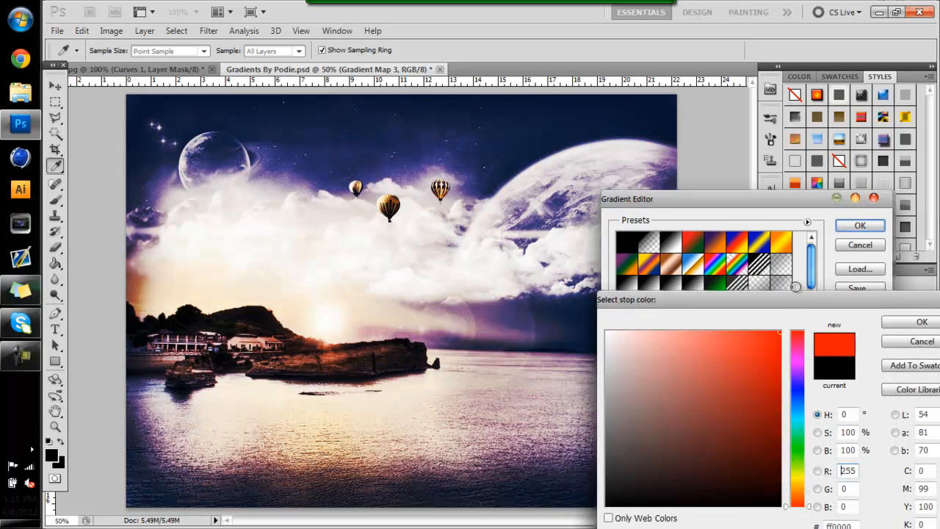
left_click(909, 324)
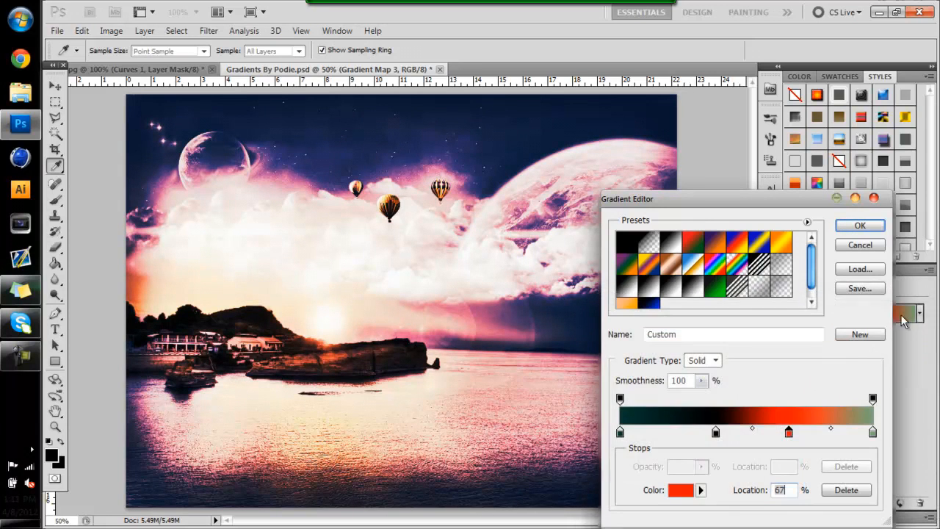
left_click(845, 228)
left_click(854, 269)
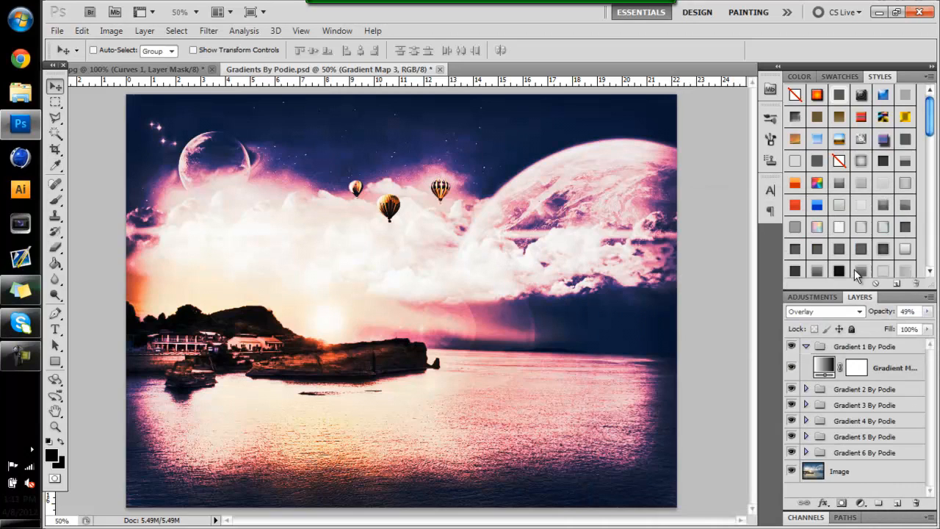